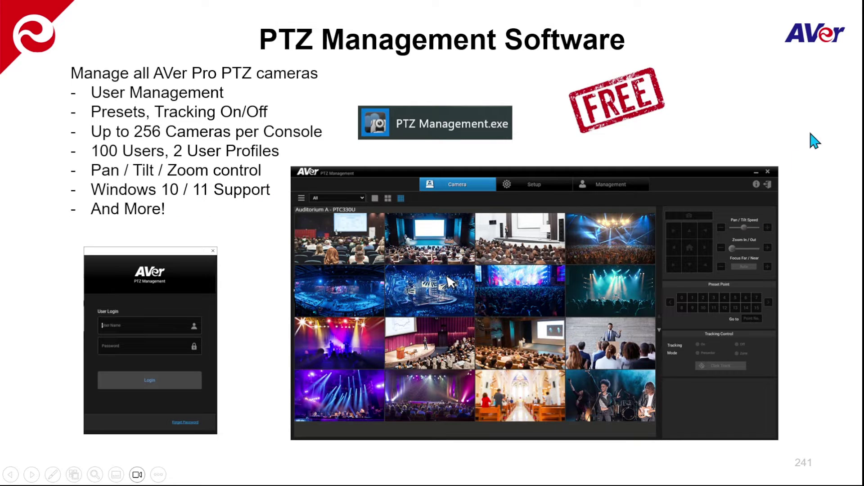
Step: Advance the slideshow to slide 242 on email system notifications
key(Right)
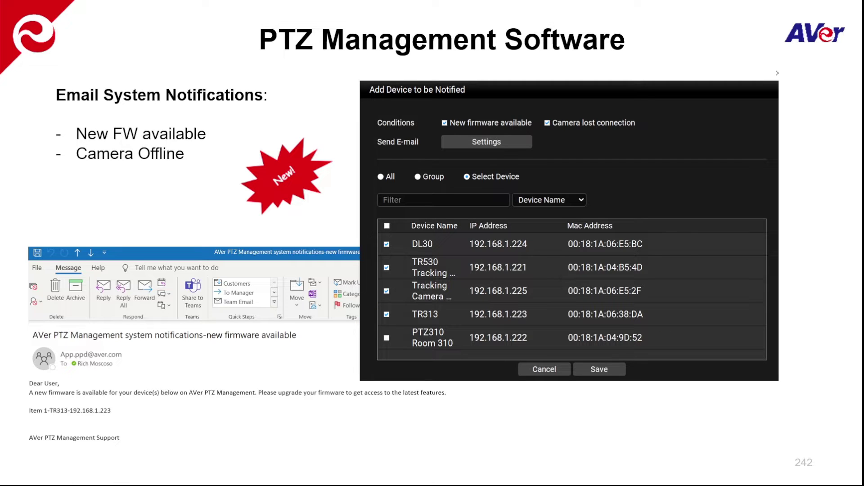
Step: Move past slide 242 and leave the slideshow to reveal the AVer USA home page
click(807, 275)
key(alt+Tab)
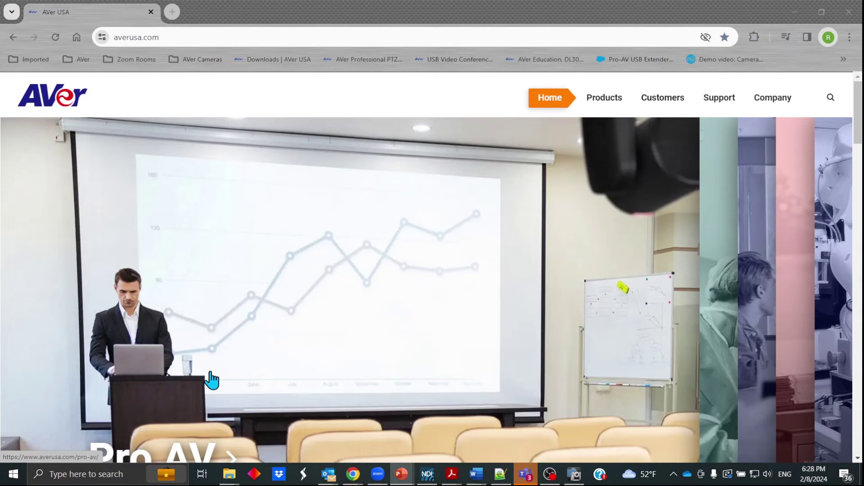
Step: Open the Pro AV support downloads and list all software
click(211, 380)
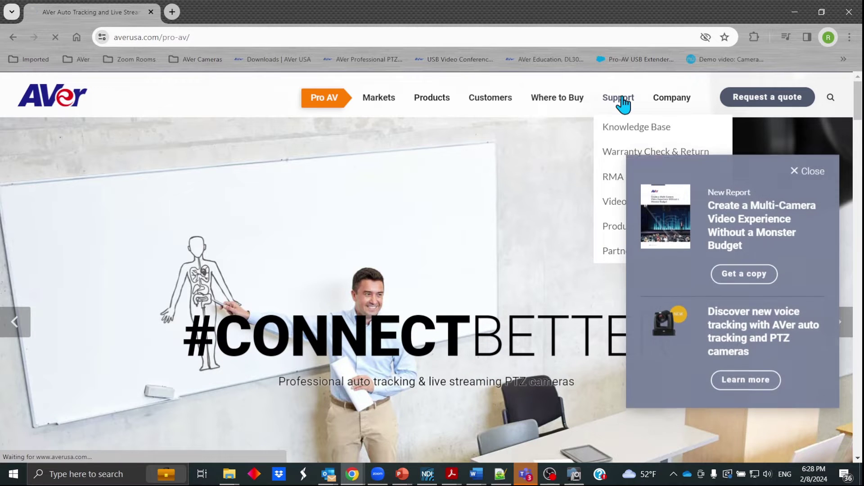
click(623, 104)
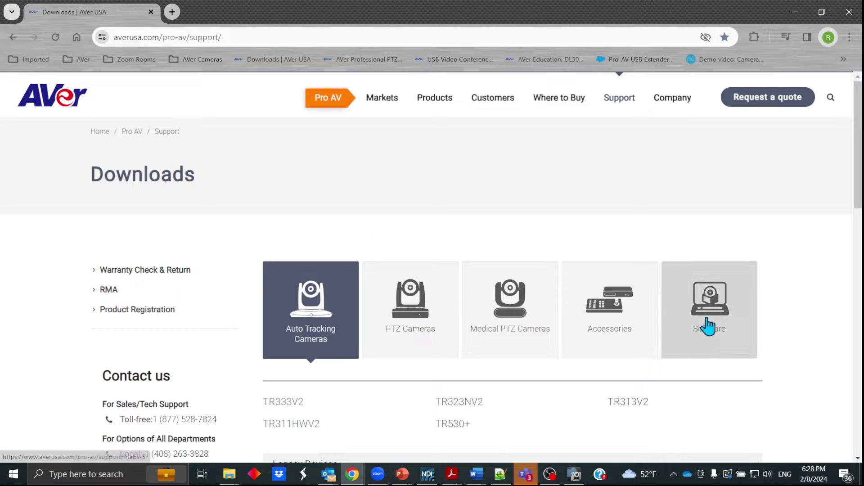
click(693, 342)
scroll(358, 321, down, 1)
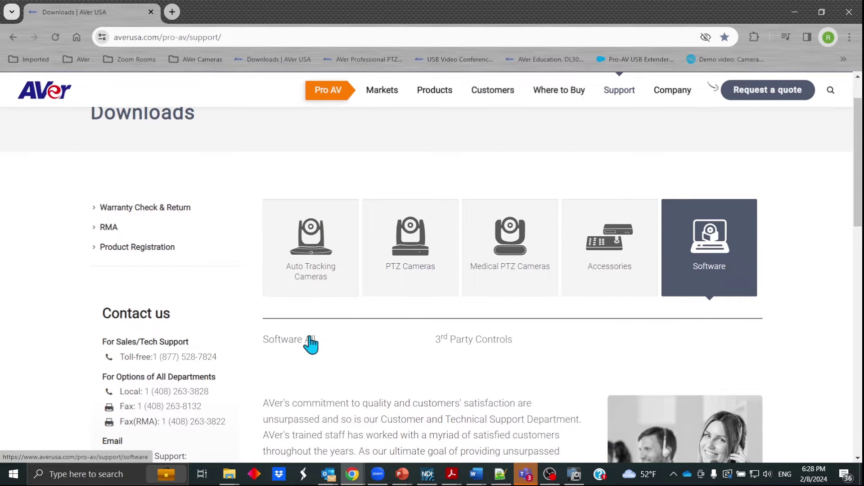
click(306, 340)
Step: Find the PTZ Management v1.1.1058.0 download, then minimize the browser to the desktop
scroll(766, 328, down, 5)
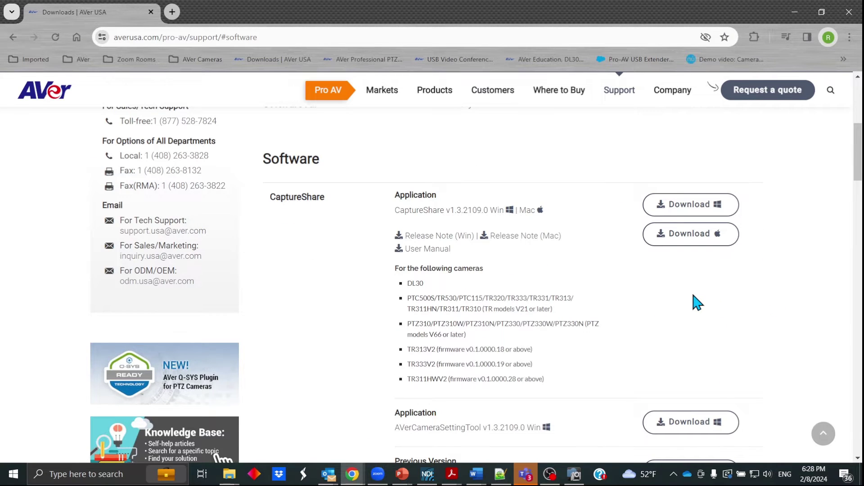
scroll(695, 302, down, 7)
scroll(696, 302, down, 5)
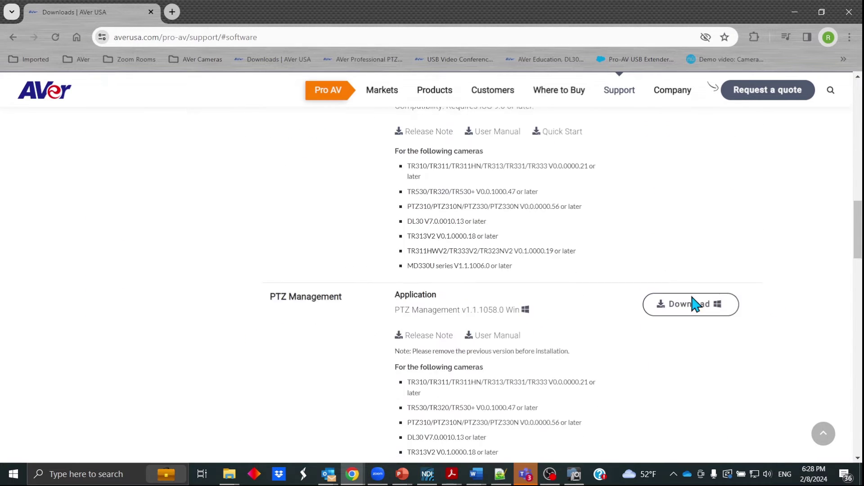
scroll(482, 251, down, 2)
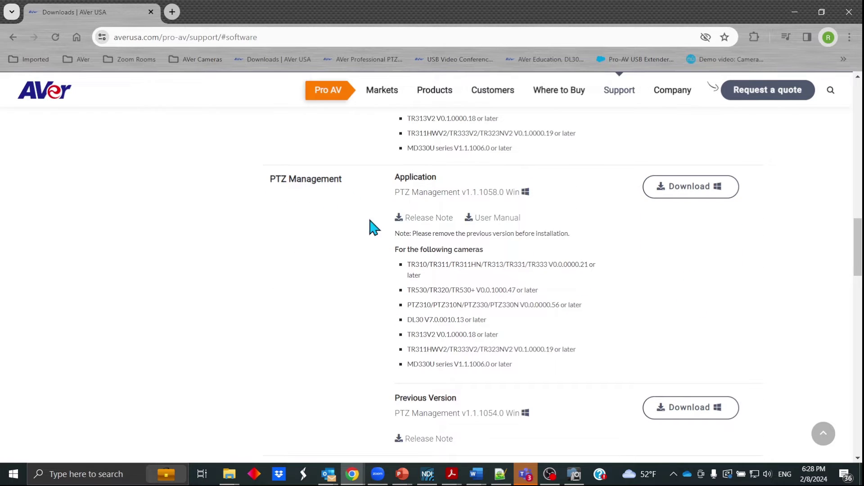
drag(478, 194, 505, 193)
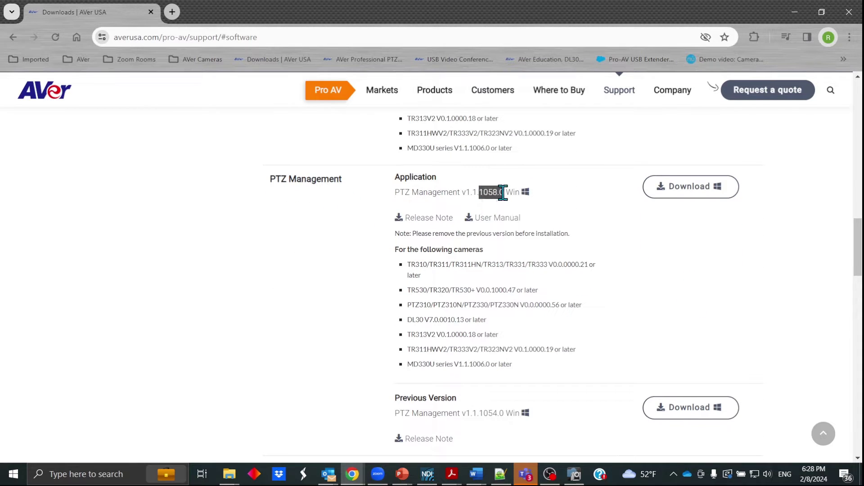
click(636, 283)
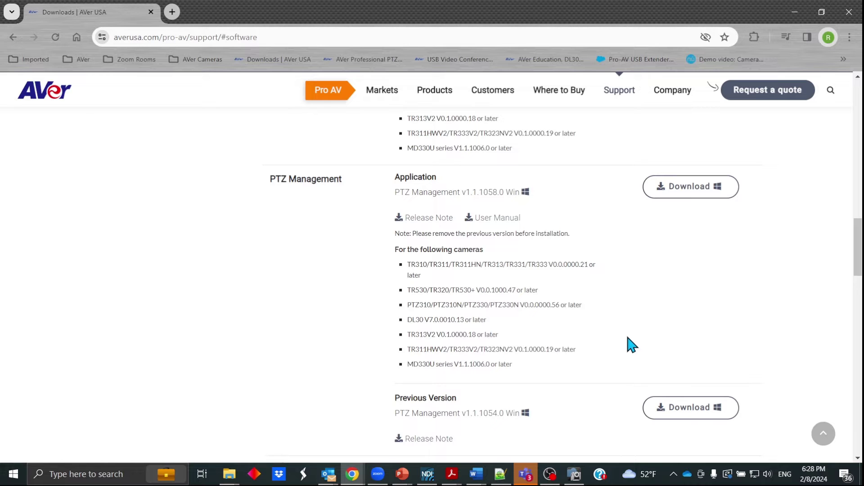
click(794, 12)
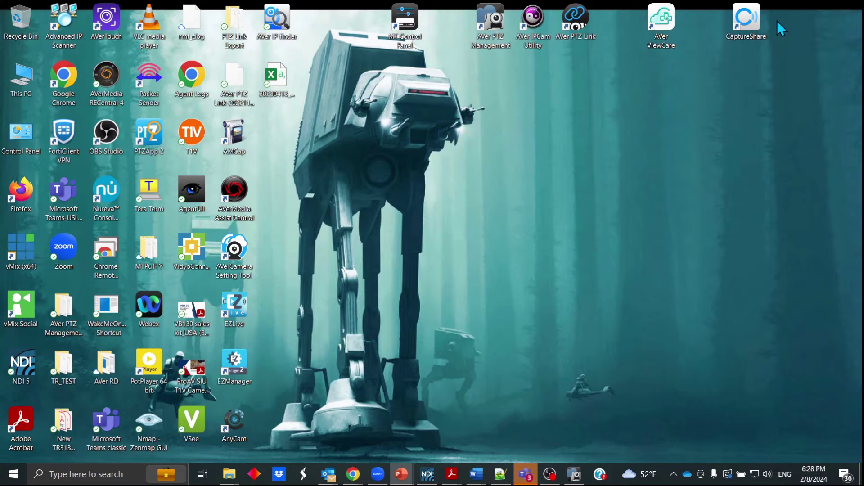
Step: Launch AVer PTZ Management and log in with the username and password
double_click(496, 30)
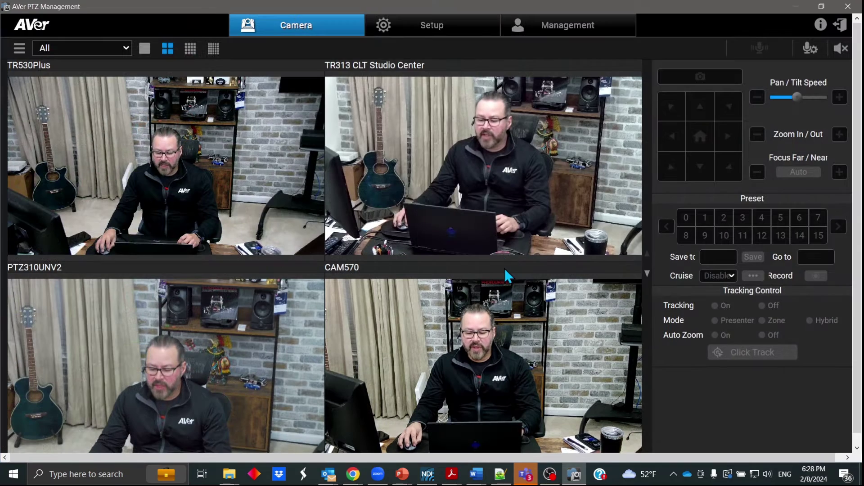
click(840, 24)
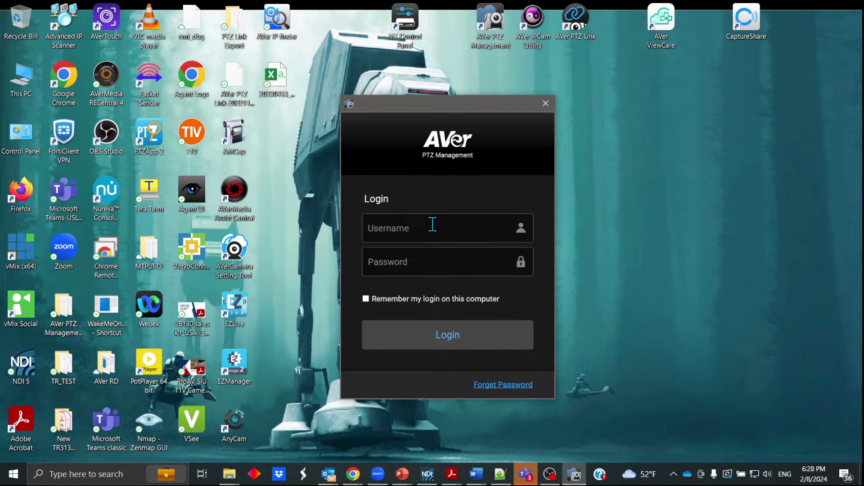
text(Rich)
key(Tab)
text(******)
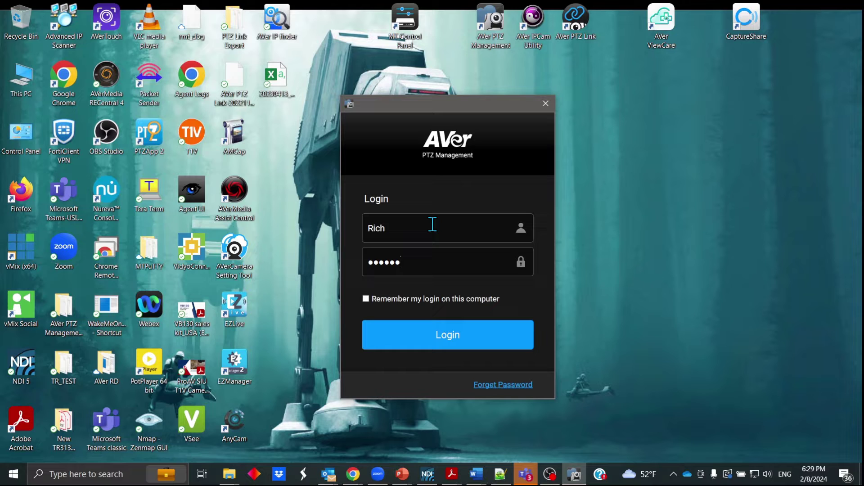
key(Return)
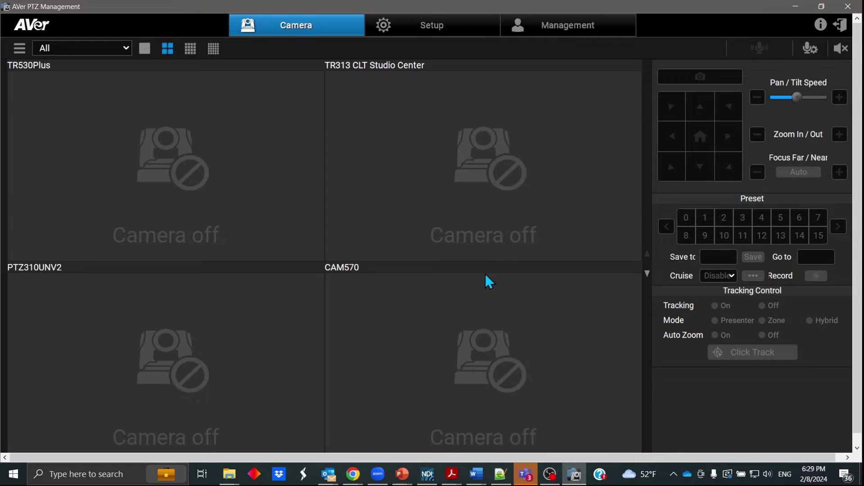
Step: Dismiss the warning and review the Setup device management table
click(449, 323)
click(441, 29)
click(556, 28)
click(475, 28)
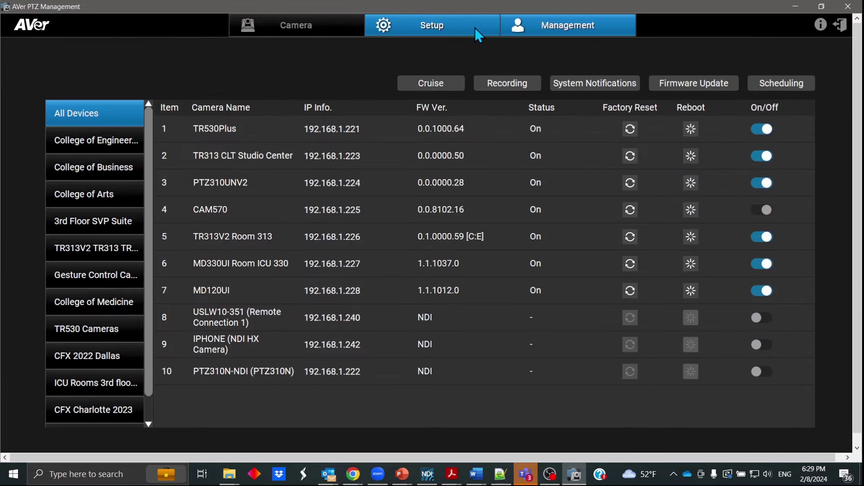
Step: Browse the user accounts list and open the second user's details for editing
click(228, 50)
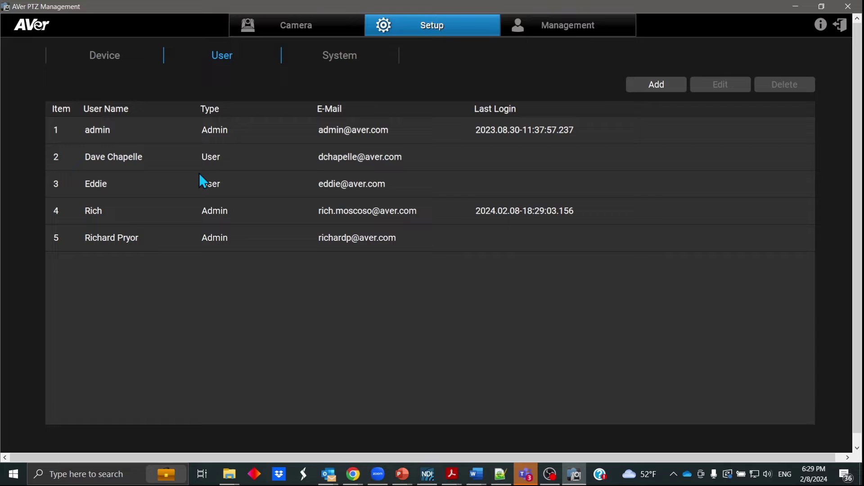
click(176, 192)
click(209, 213)
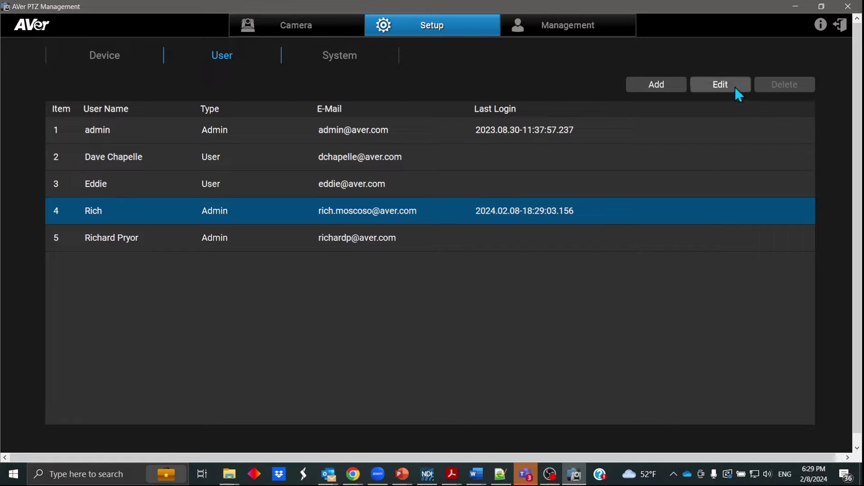
click(248, 156)
click(231, 183)
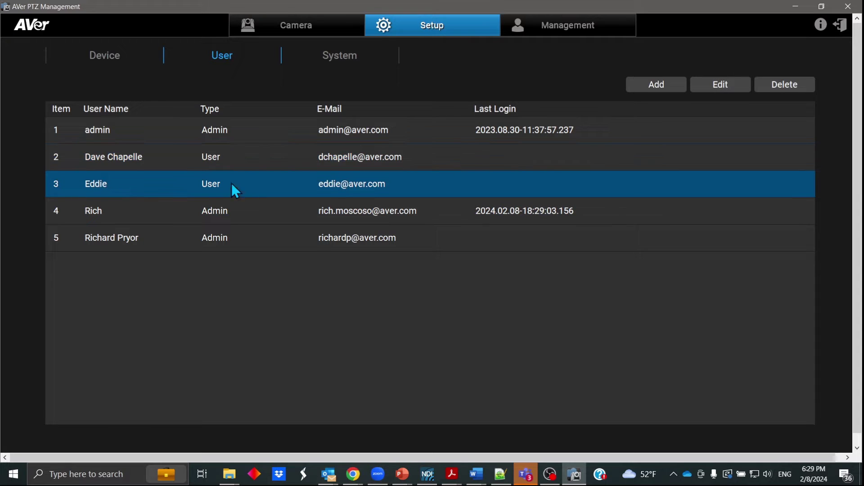
click(250, 158)
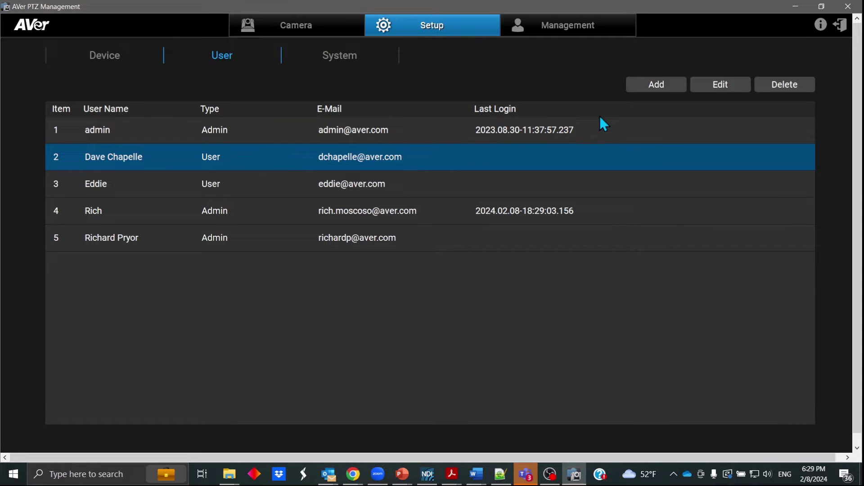
click(721, 86)
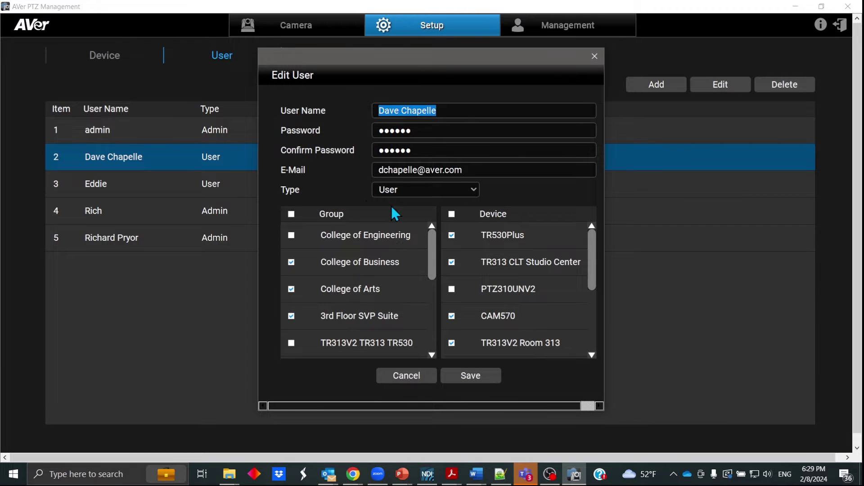
Step: Leave the second account's type as User, cancel the edit, and return to the Camera tab
click(398, 188)
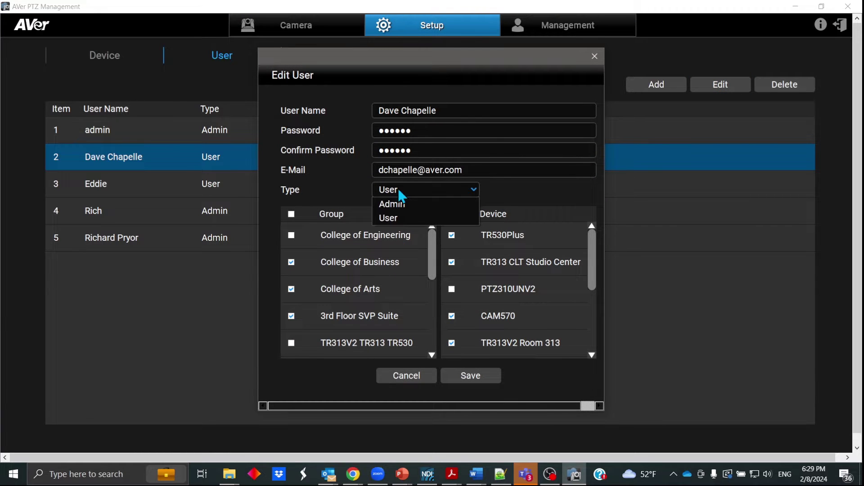
click(404, 217)
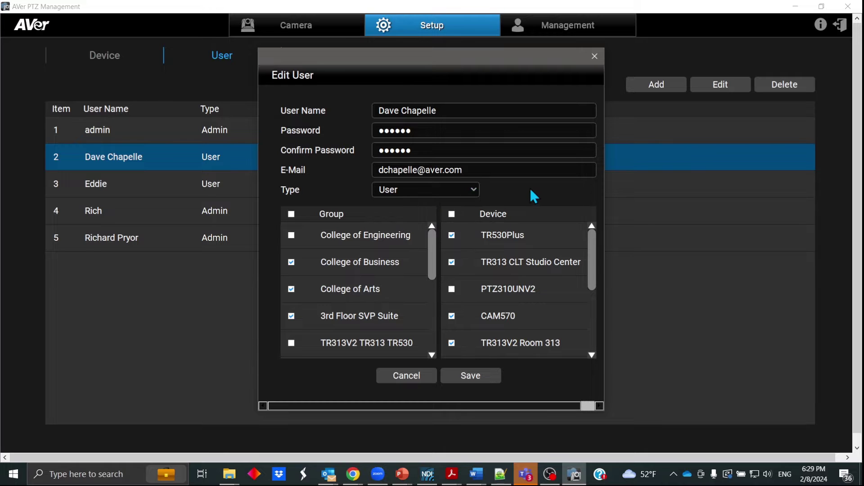
click(420, 382)
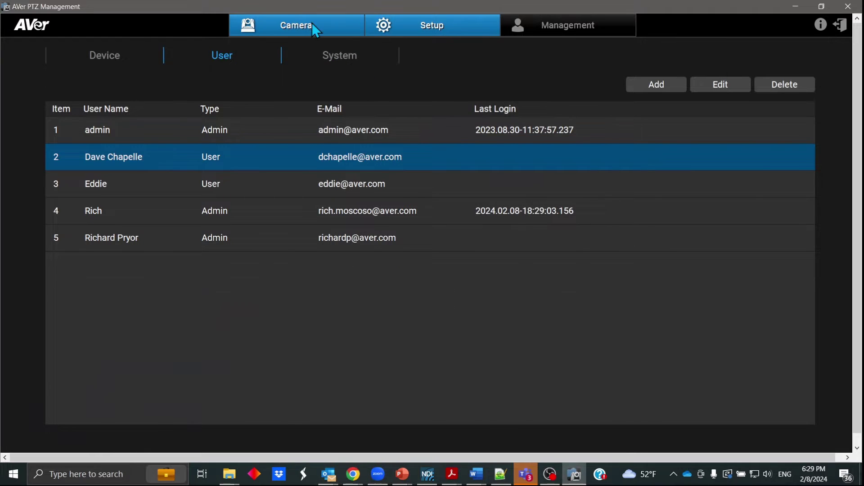
click(312, 23)
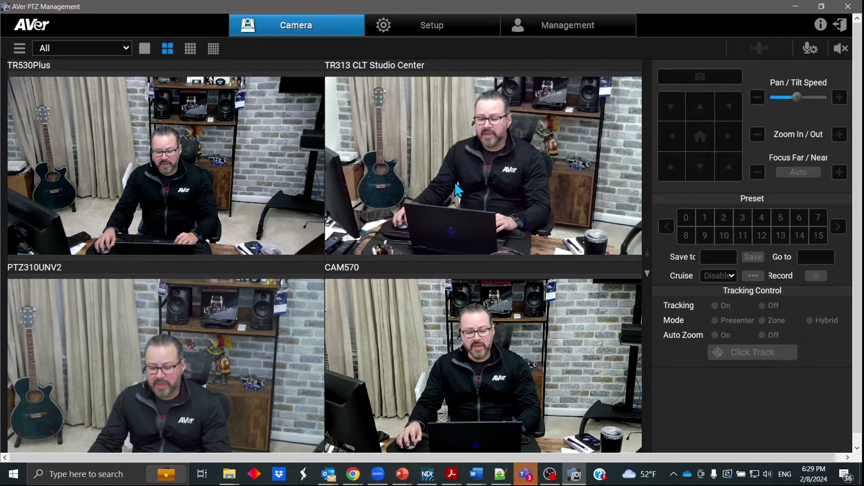
Step: Keep the camera group set to All and select the TR313 CLT Studio Center tile
click(123, 50)
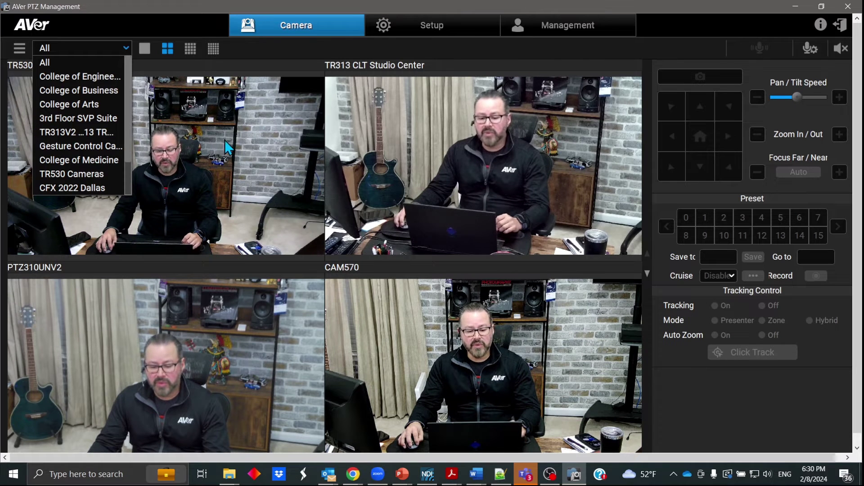
click(176, 51)
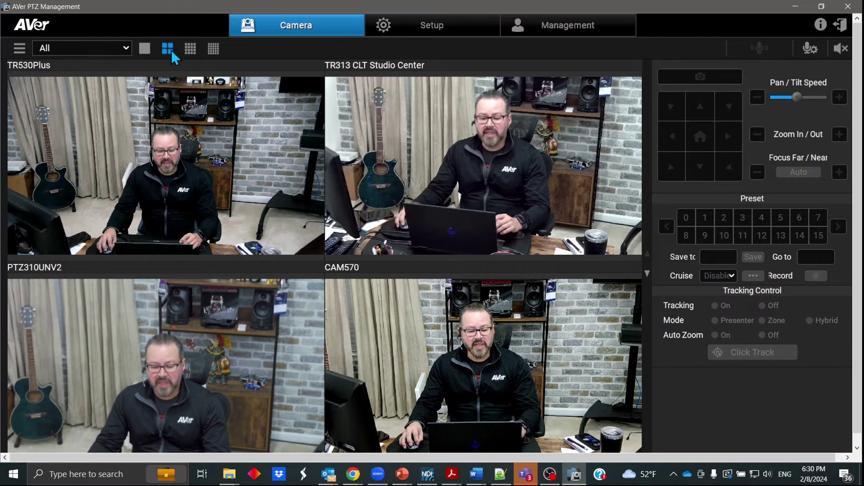
click(459, 158)
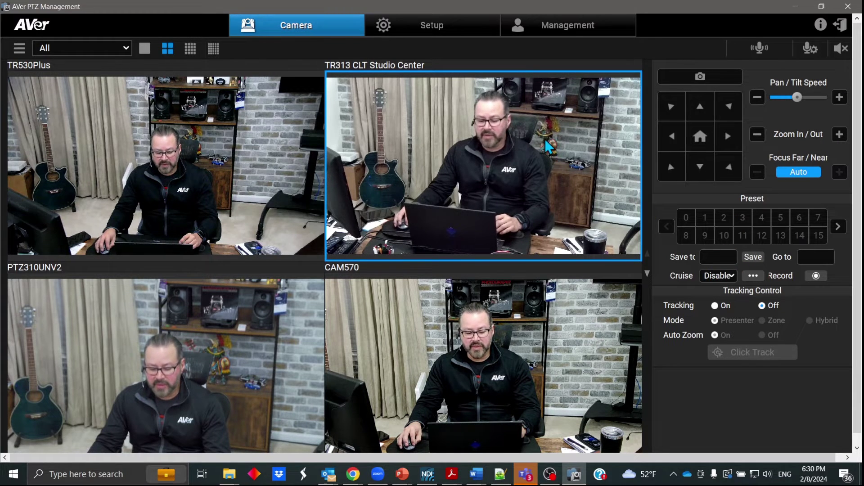
Step: Pan TR313 CLT Studio Center left, then right, and tilt it upward
click(669, 141)
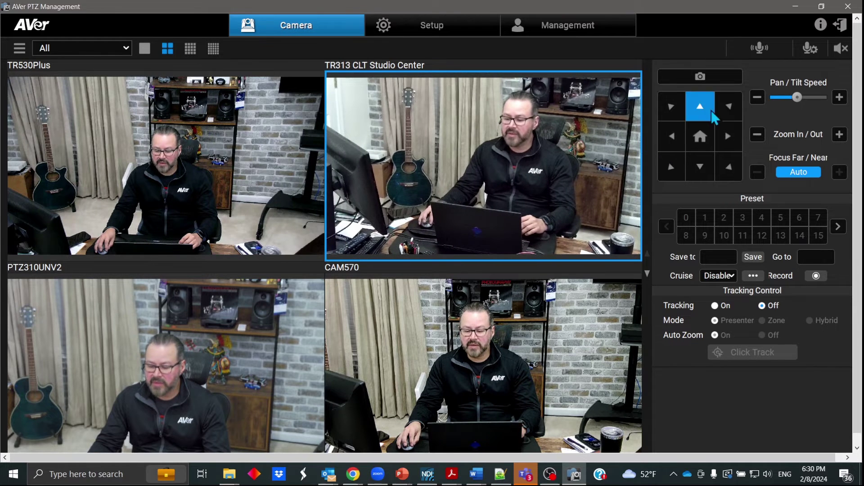
click(731, 137)
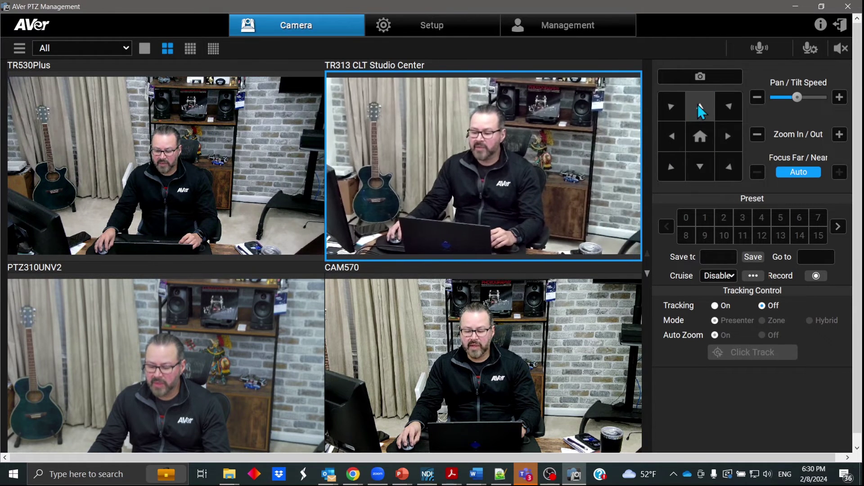
click(701, 111)
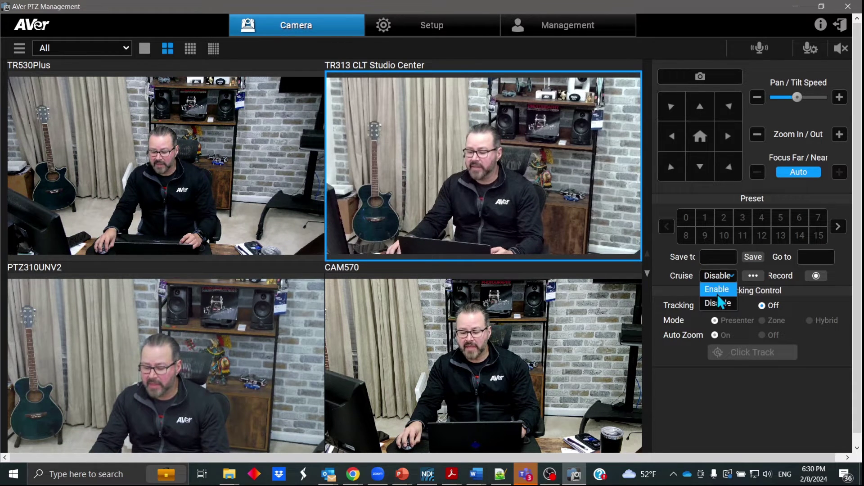
Step: Set TR313's Cruise to Enable and open its Cruise Setting dialog
click(717, 293)
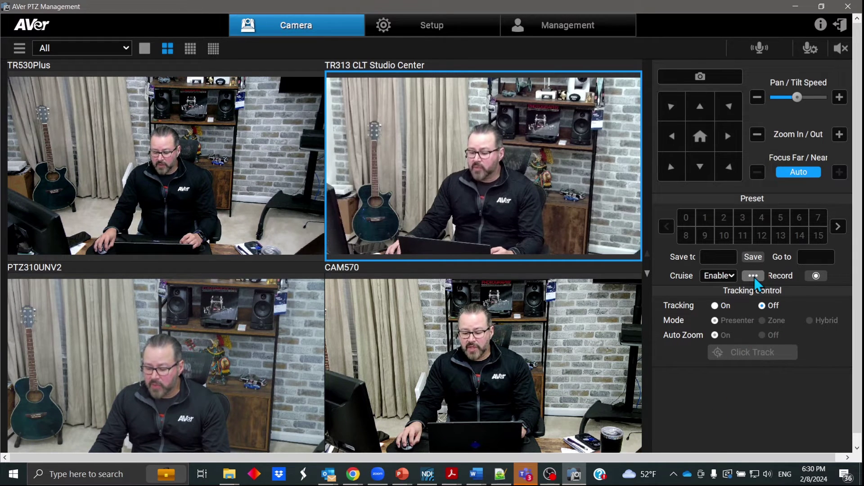
click(721, 276)
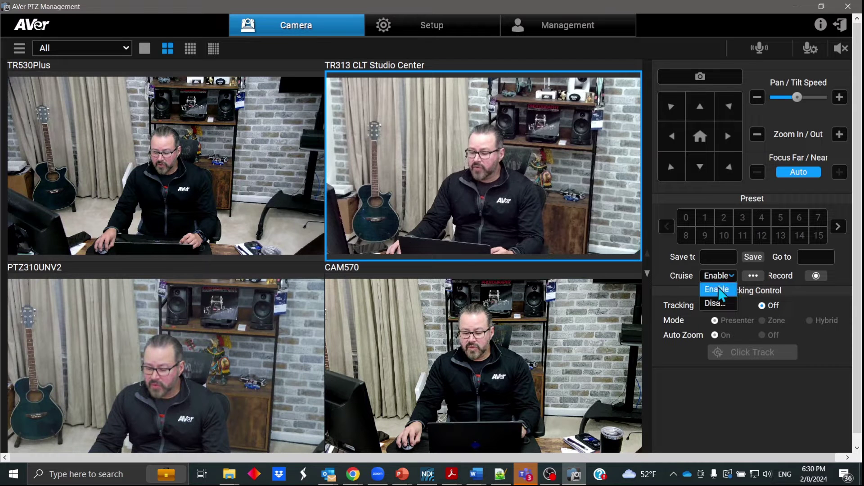
click(753, 276)
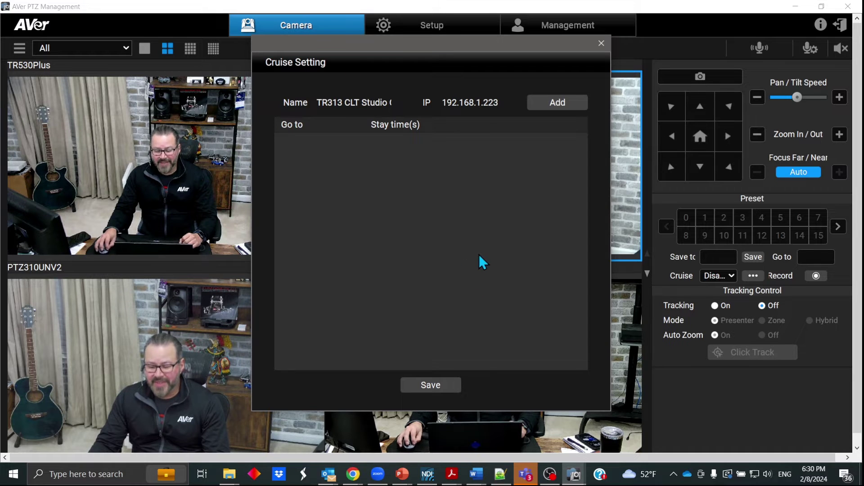
Step: Add cruise stops at presets 0 and 1, each with a 5-second stay time
click(561, 106)
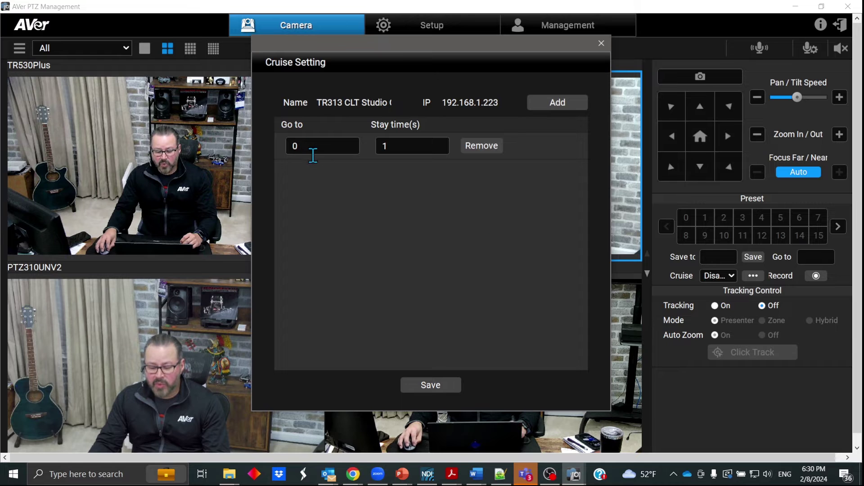
click(404, 146)
key(BackSpace)
text(5)
click(560, 103)
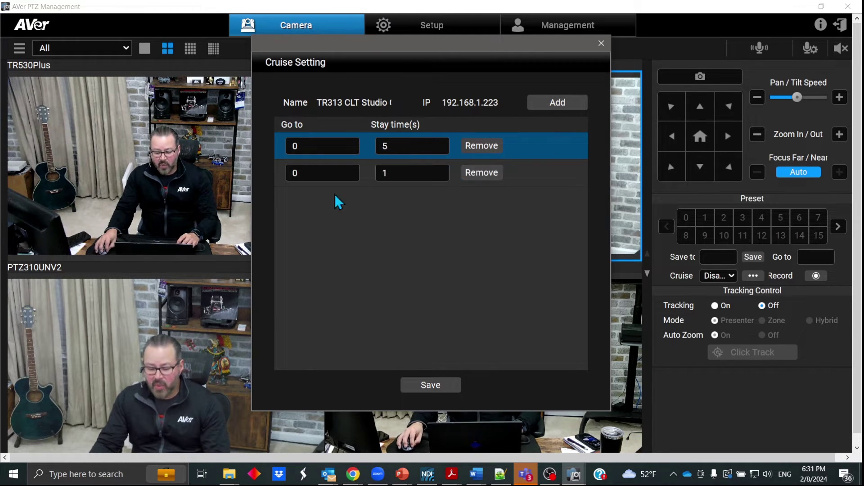
click(277, 167)
text(1)
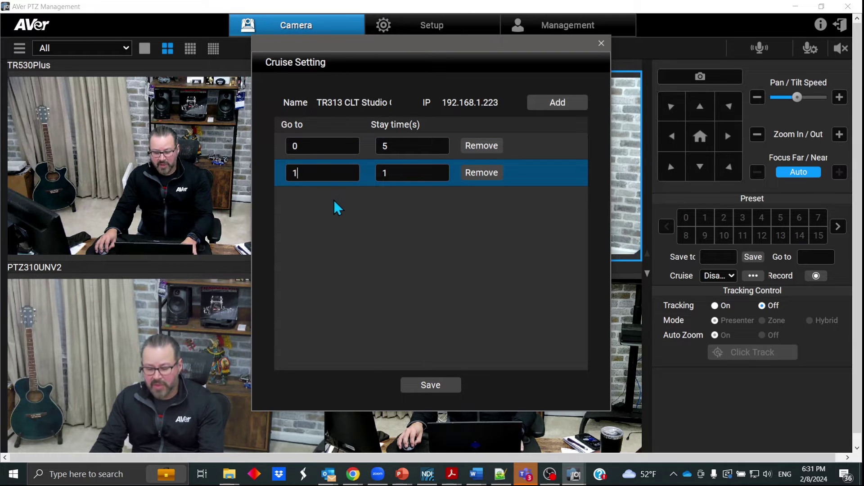
key(BackSpace)
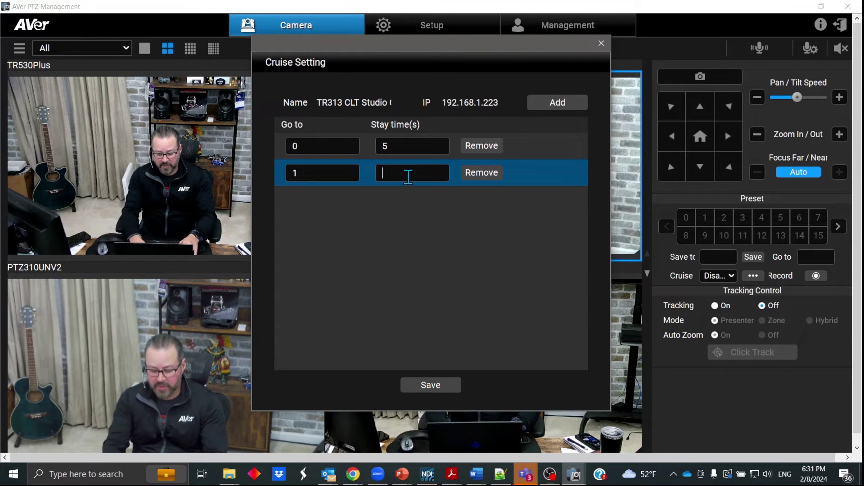
text(5)
Step: Add a third stop at preset 8 staying 5 seconds, add a fourth stop, and save the tour
click(561, 111)
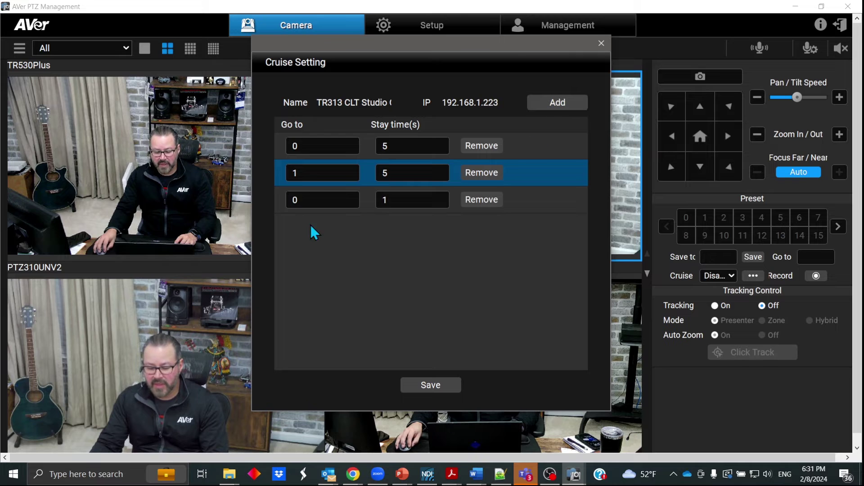
click(302, 200)
key(BackSpace)
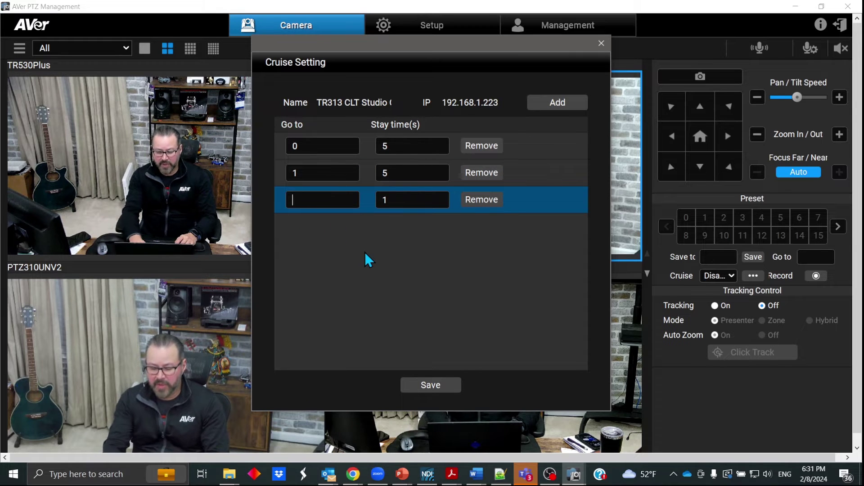
text(8)
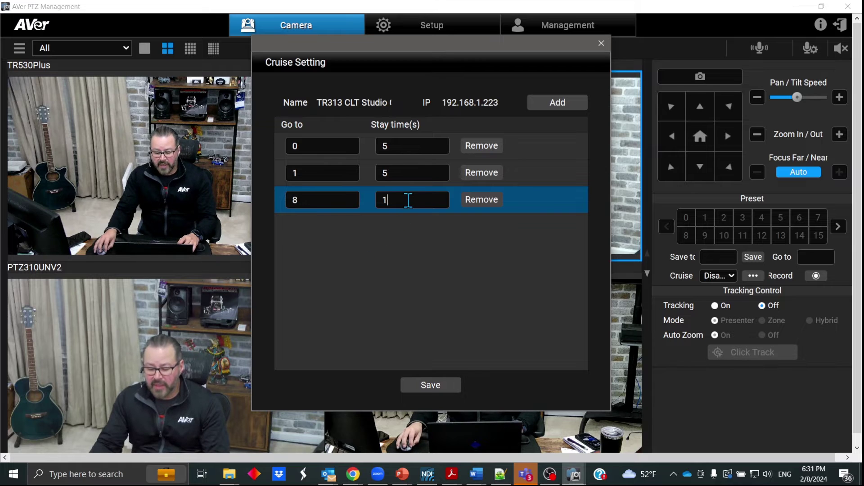
key(BackSpace)
text(5)
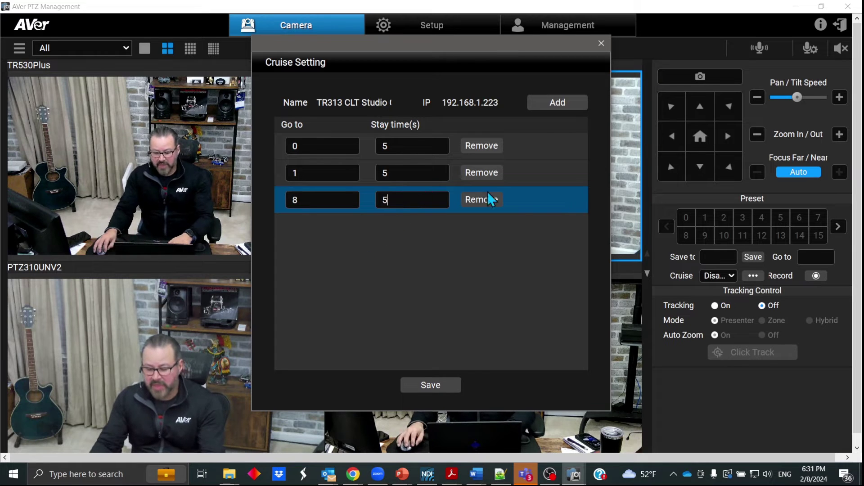
click(566, 102)
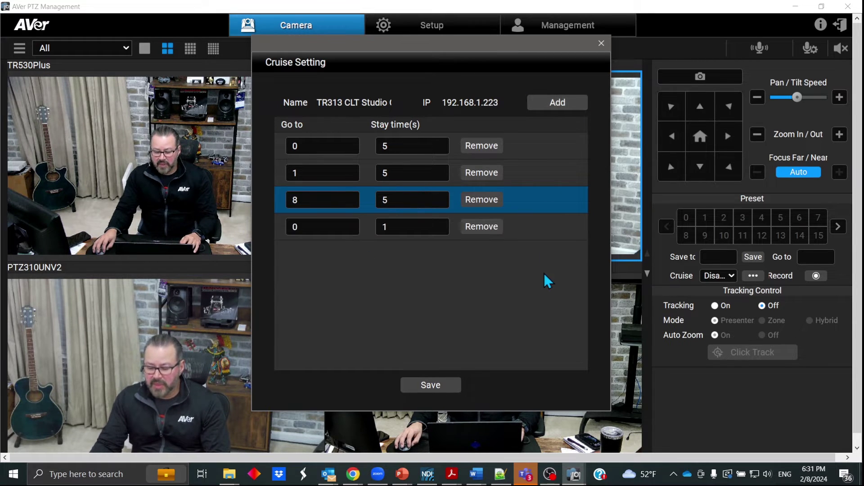
click(400, 228)
key(BackSpace)
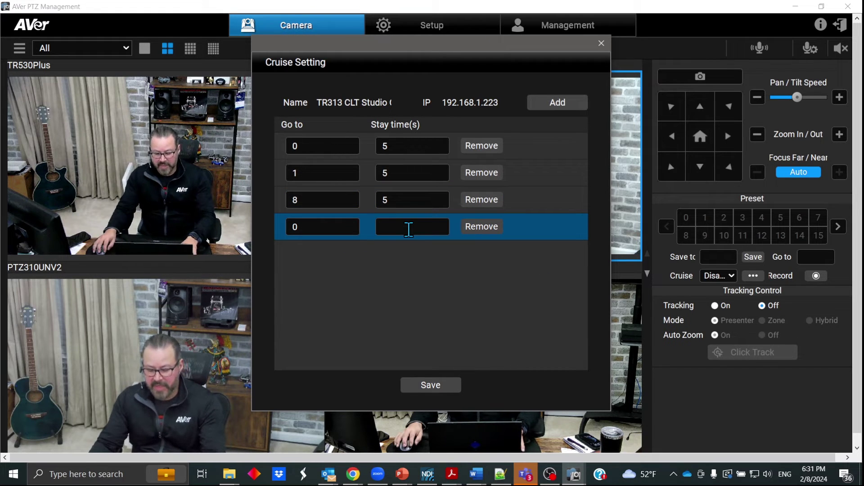
click(425, 387)
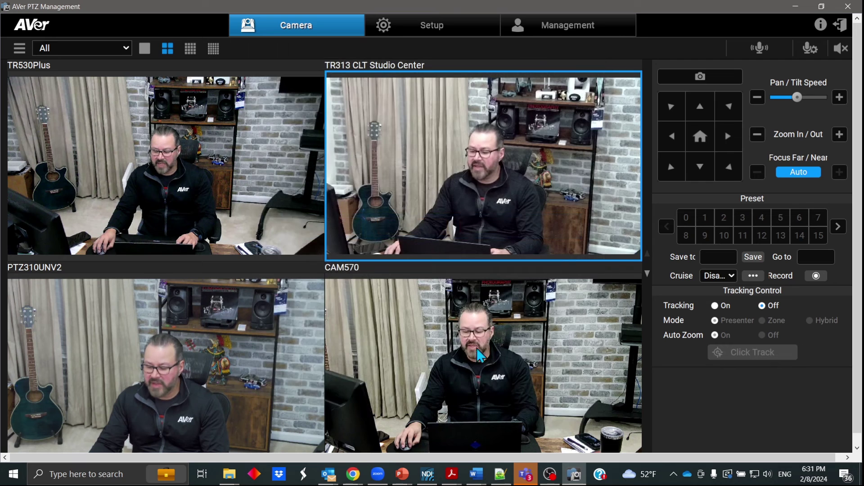
Step: Enlarge the TR313 CLT Studio Center feed and set its Cruise to Enable
double_click(479, 159)
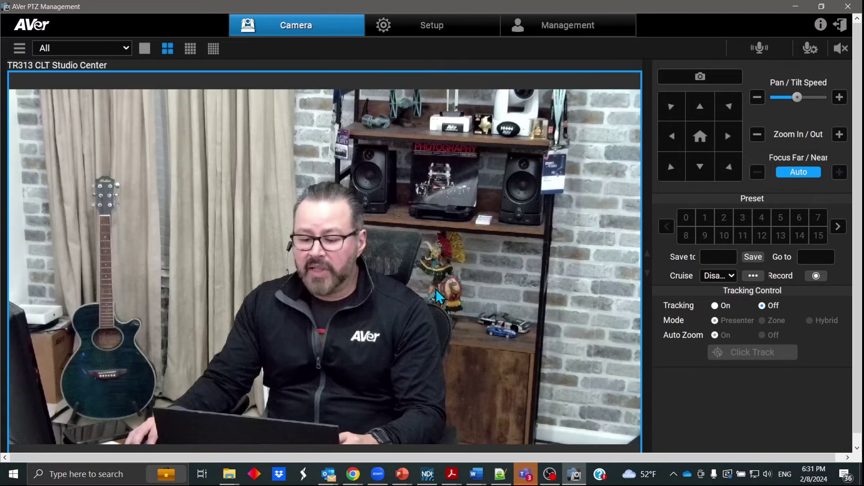
click(732, 277)
click(724, 291)
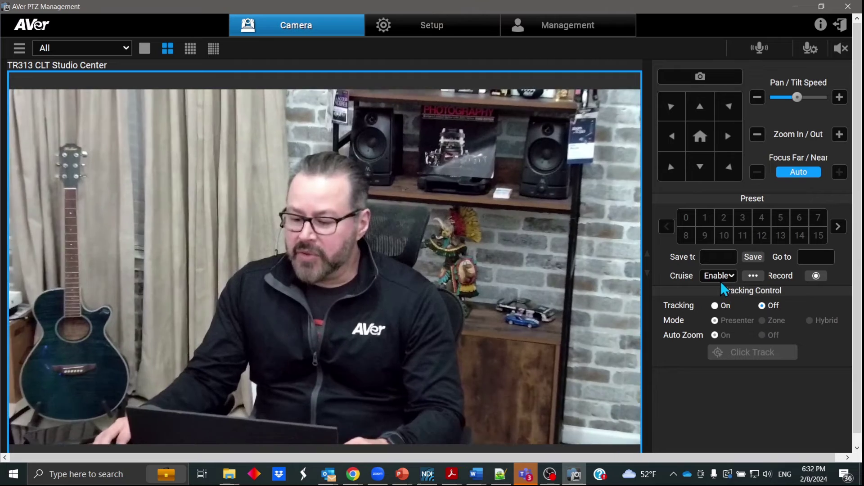
Step: Set Cruise back to Disable and toggle the TR313 feed's full-window view
click(719, 277)
click(715, 309)
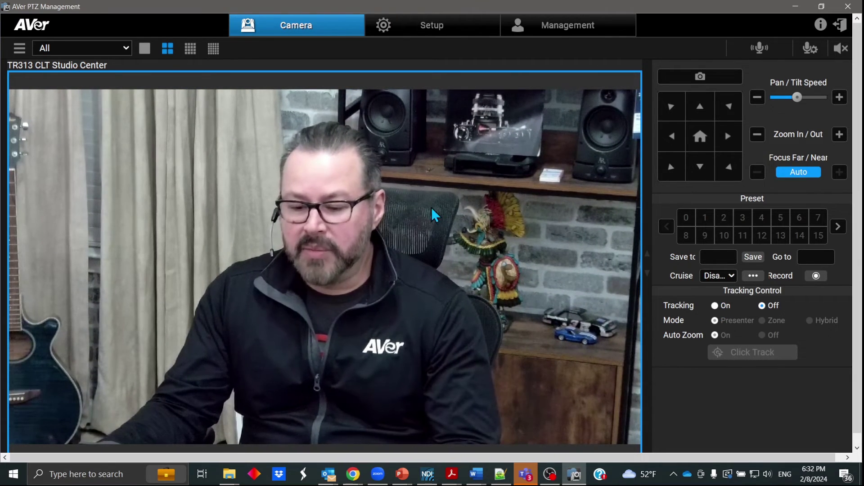
double_click(412, 252)
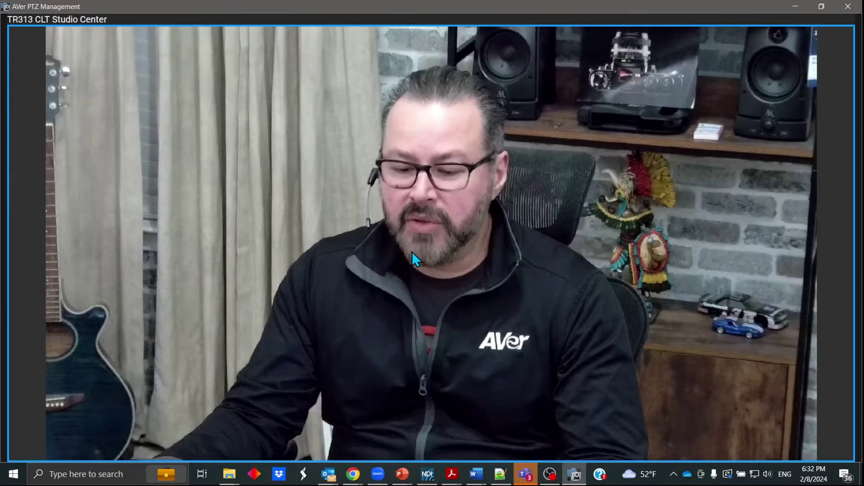
double_click(420, 223)
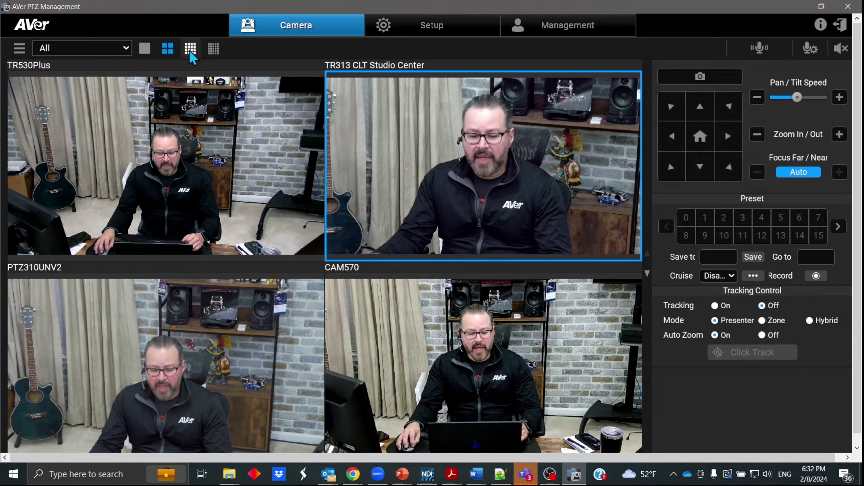
click(213, 49)
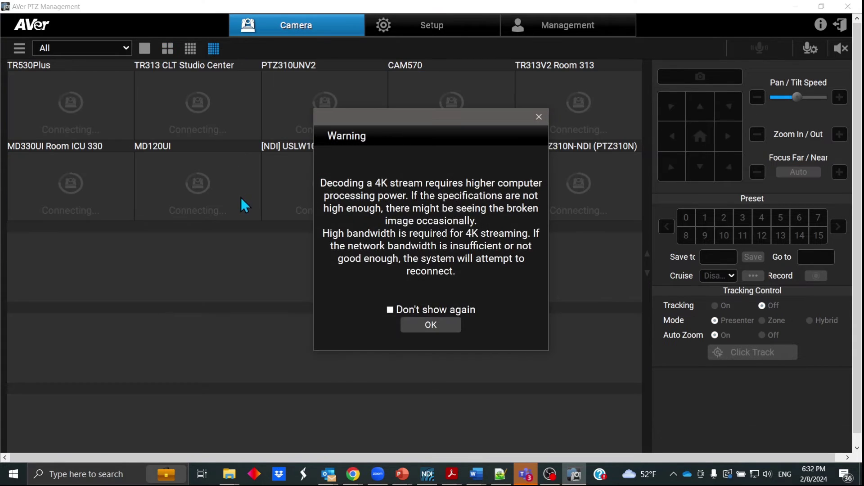
click(428, 325)
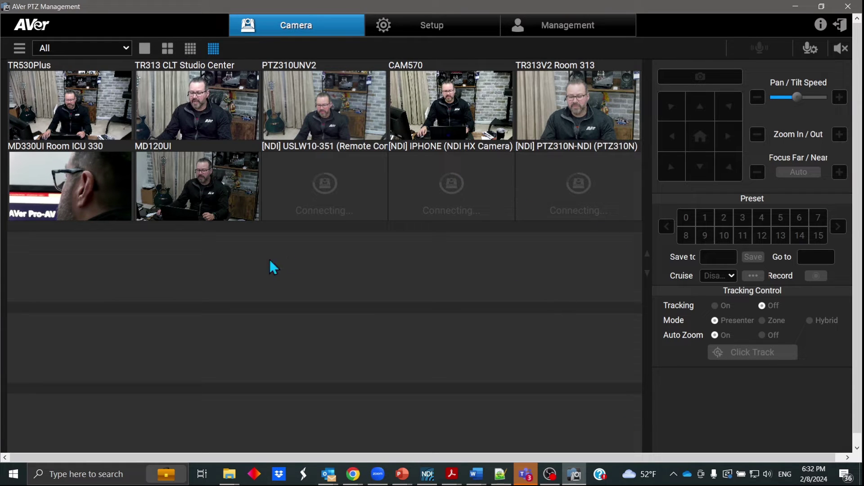
click(168, 48)
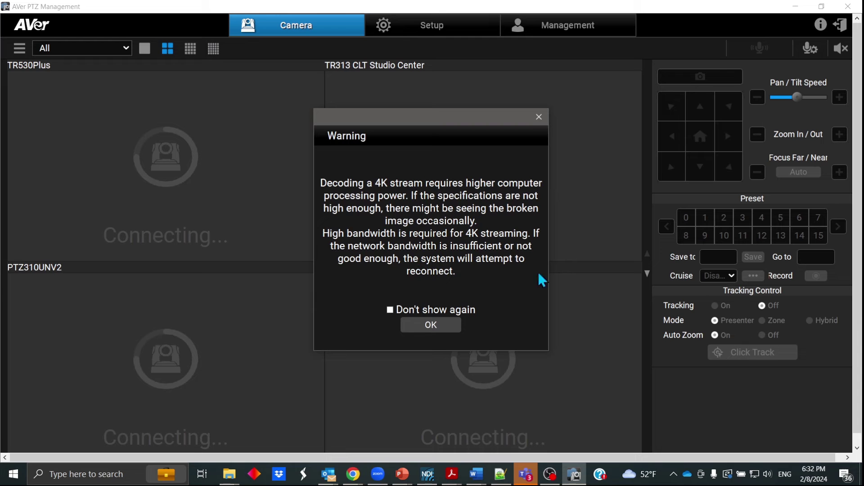
click(430, 325)
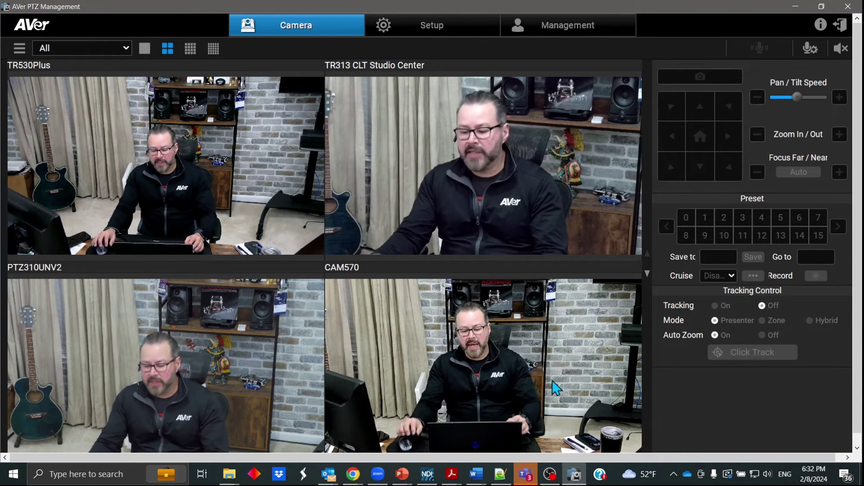
Step: Check the Setup > System display resolution, keeping it at 1920 x 1080
click(431, 30)
click(350, 58)
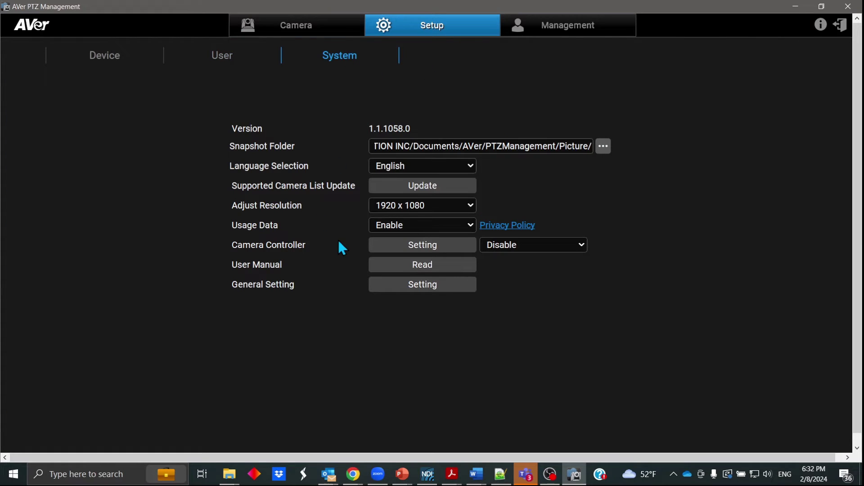
click(441, 206)
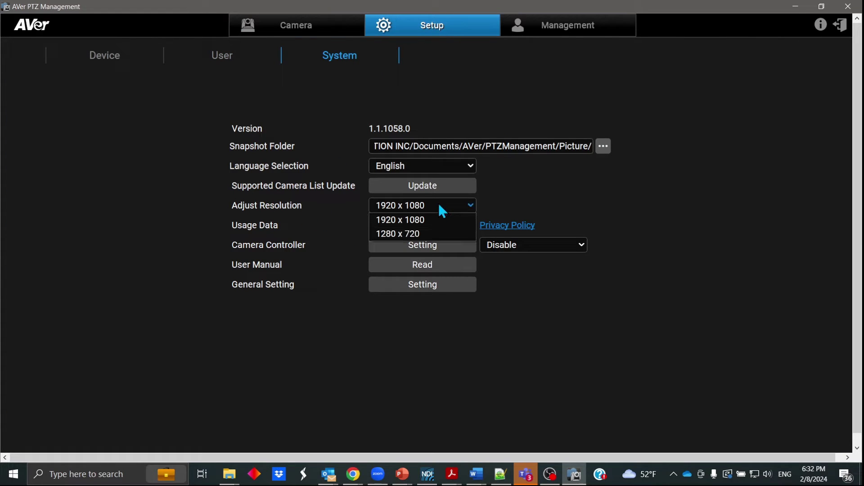
click(431, 220)
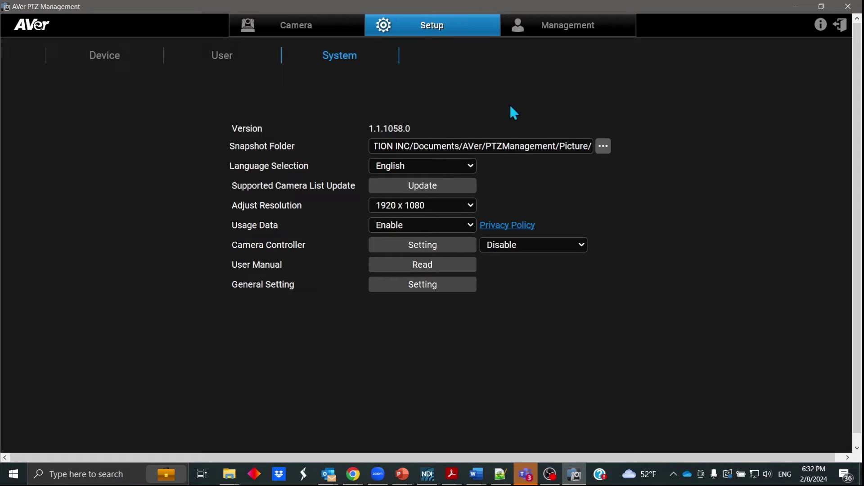
Step: Review the user accounts list, then return to the live camera grid
click(223, 55)
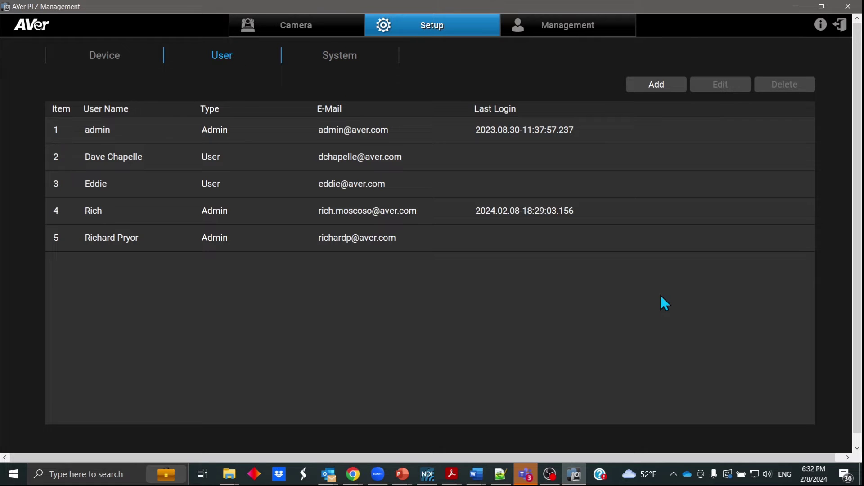
click(333, 66)
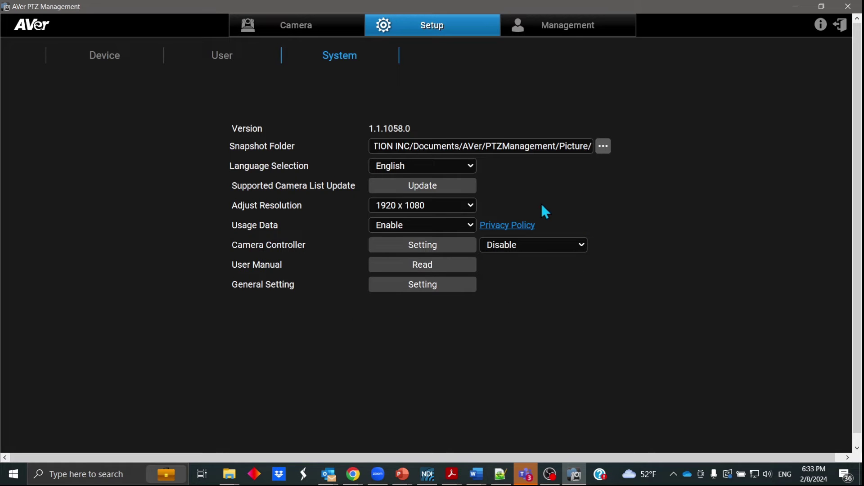
click(288, 21)
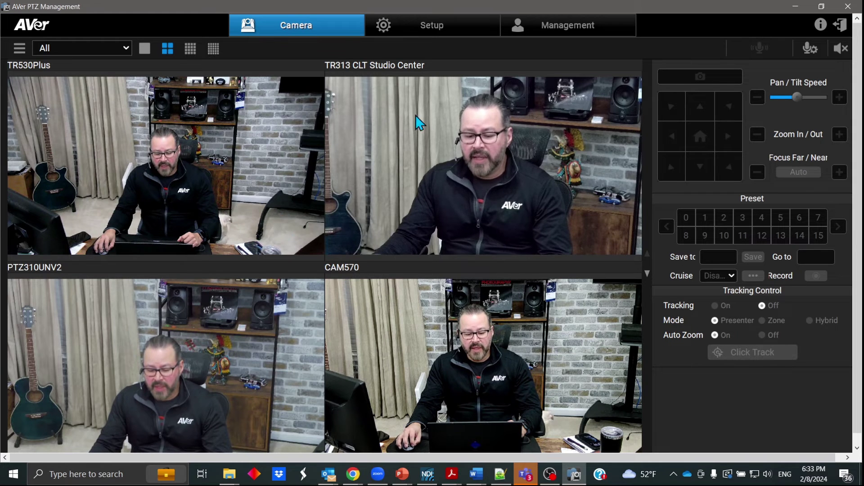
Step: Select the TR313, TR530Plus, PTZ310UNV2 and CAM570 camera tiles in turn
click(486, 143)
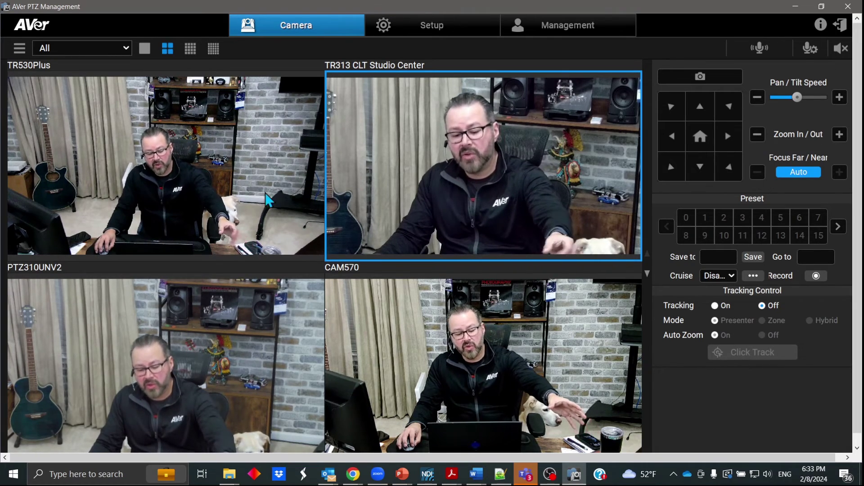
click(227, 184)
click(216, 310)
click(342, 324)
click(195, 314)
click(227, 219)
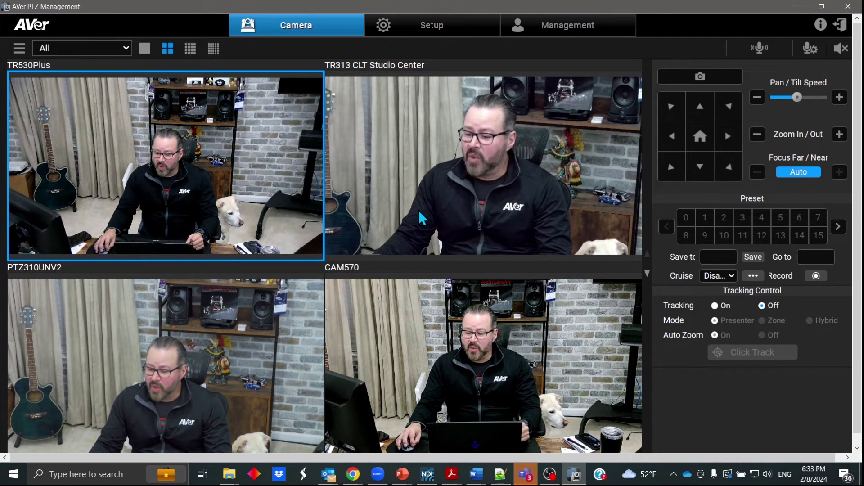
Step: Browse Setup's User and Device pages, then open the Management overview
click(412, 25)
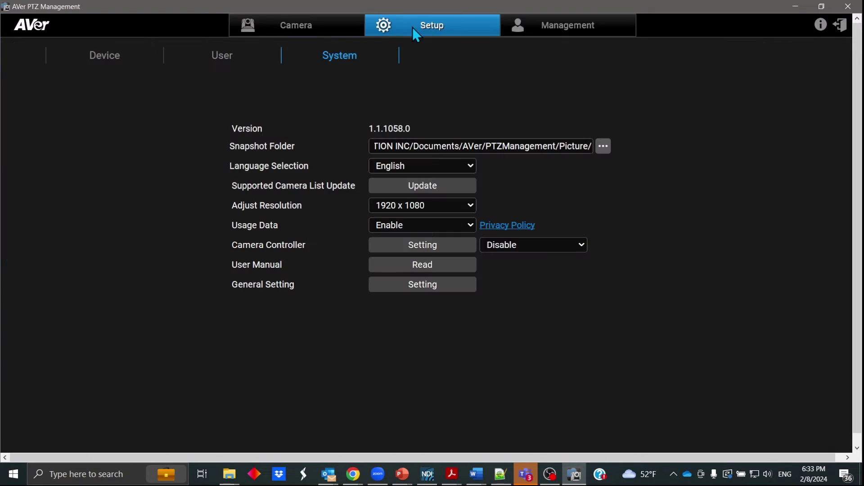
click(239, 58)
click(101, 55)
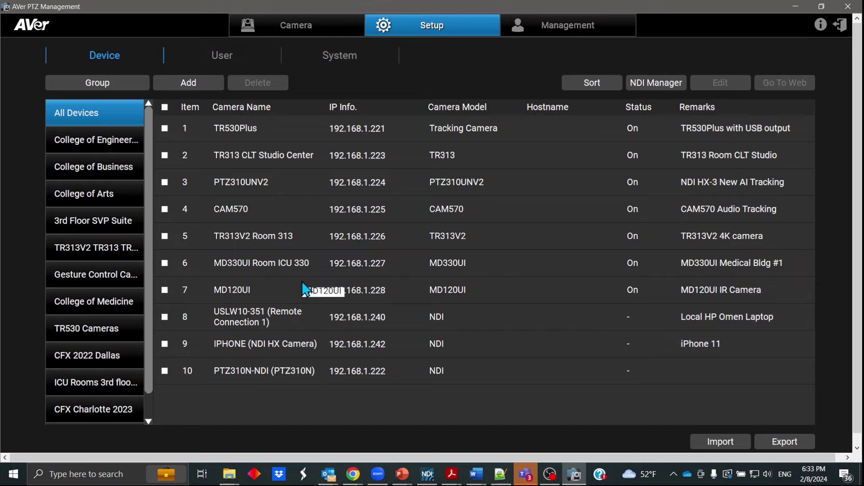
click(543, 27)
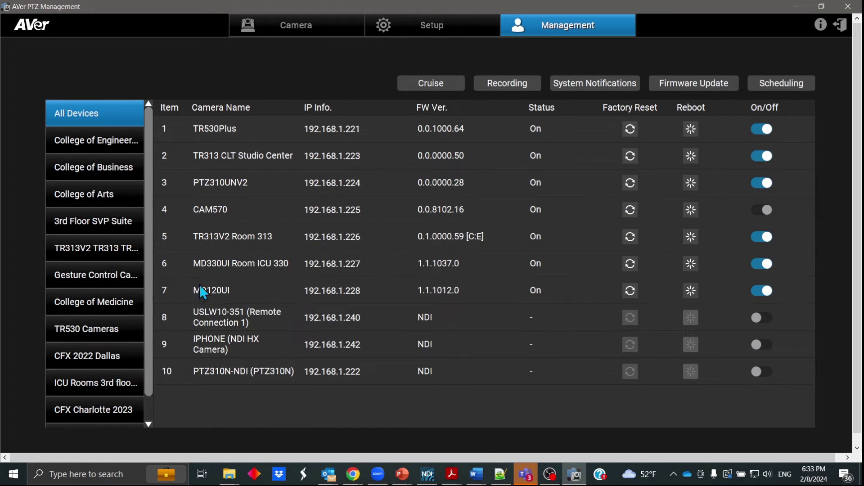
Step: Select the PTZ310UNV2 row and bring up the System Notifications list
click(234, 187)
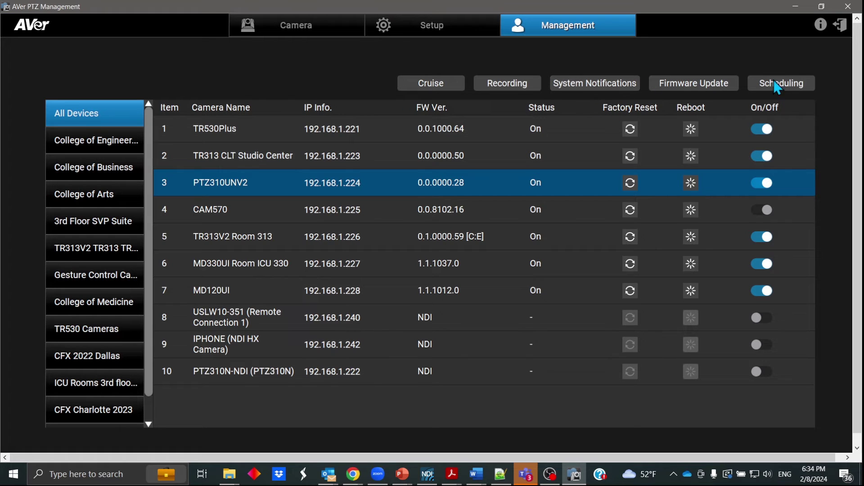
click(582, 92)
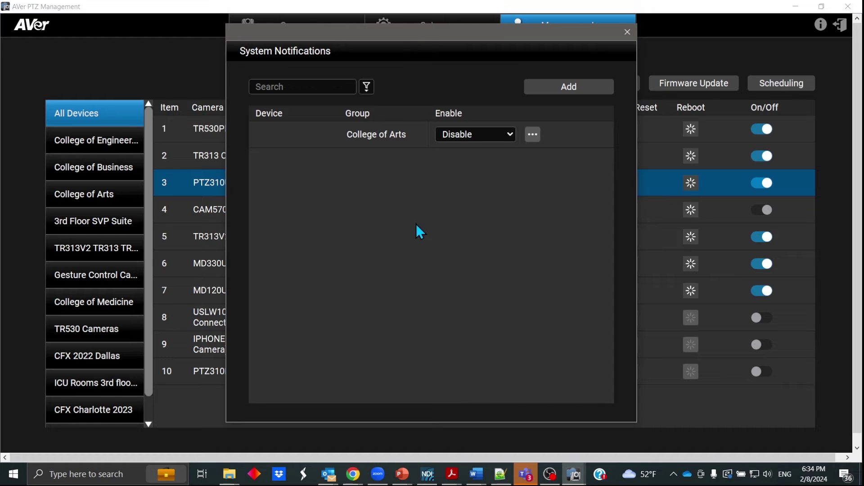
Step: Edit the College of Arts notification to target device TR313V2 Room 313 and save
click(533, 134)
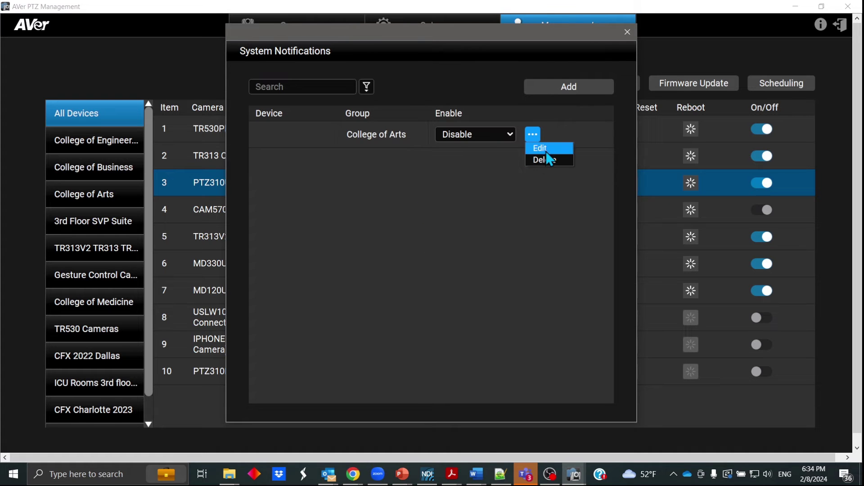
click(540, 150)
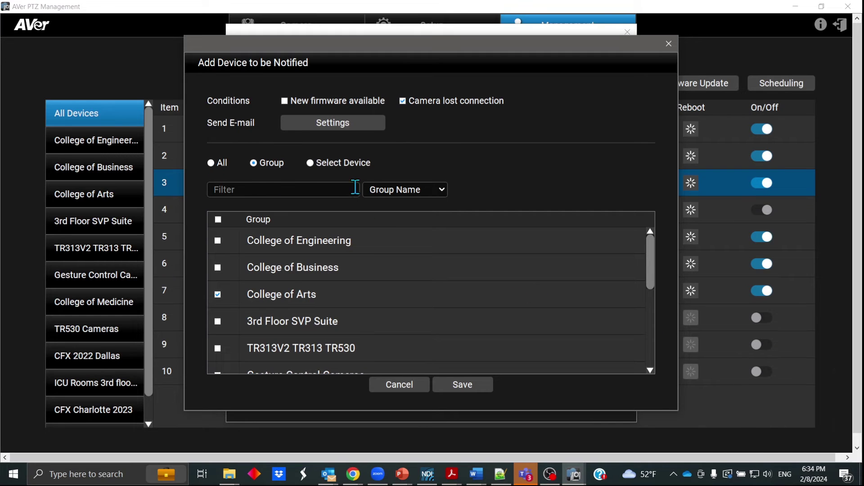
click(311, 165)
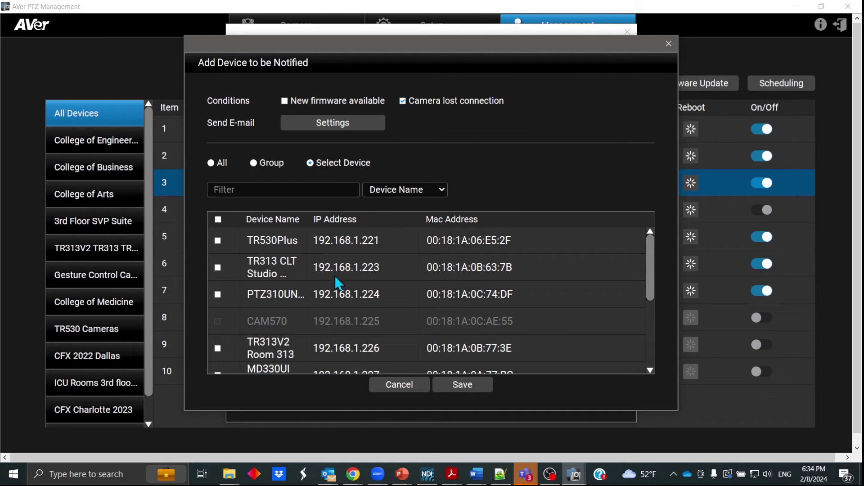
scroll(284, 303, down, 1)
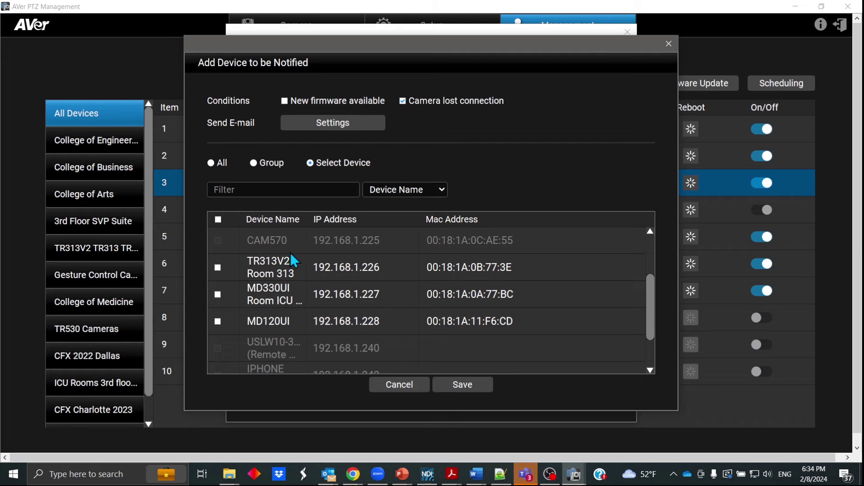
click(217, 268)
click(472, 384)
Step: Set the TR313V2 Room 313 notification to Enable and close the list
click(466, 135)
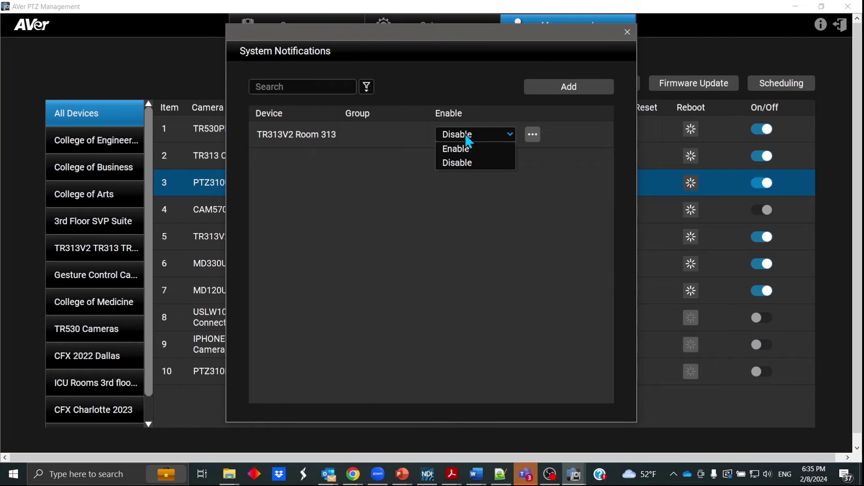
click(473, 150)
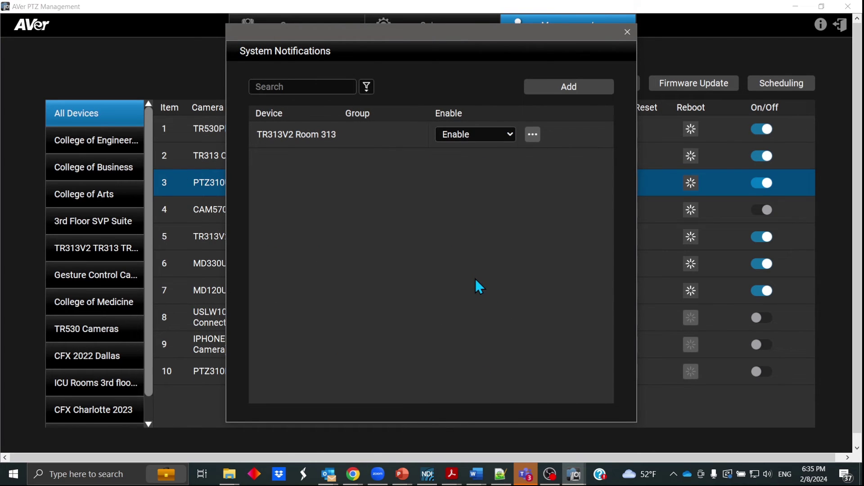
click(627, 32)
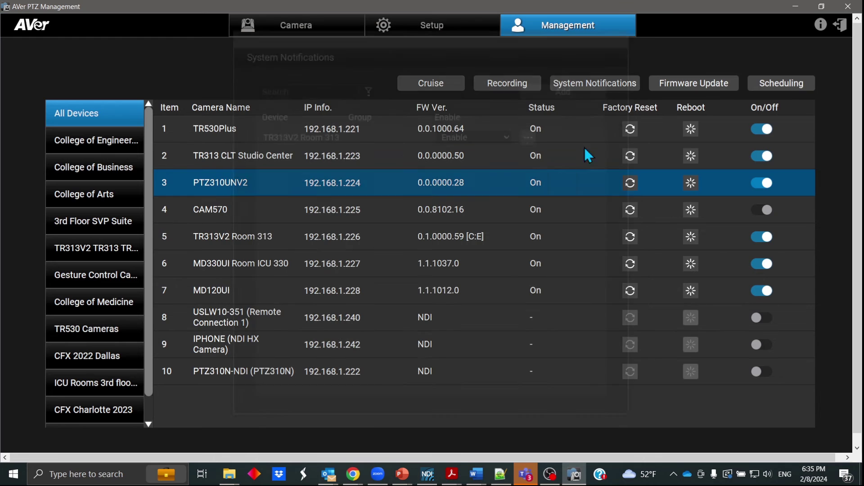
Step: Review a new notification's e-mail recipient settings, then cancel and close without adding
click(577, 85)
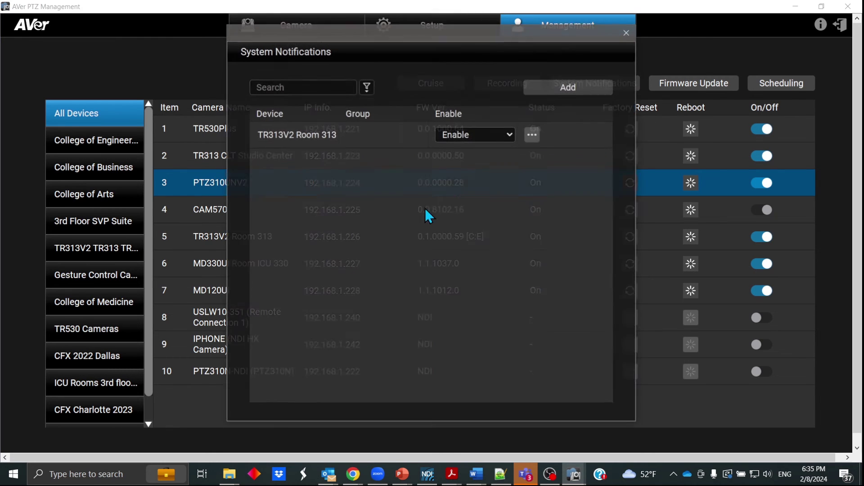
click(552, 91)
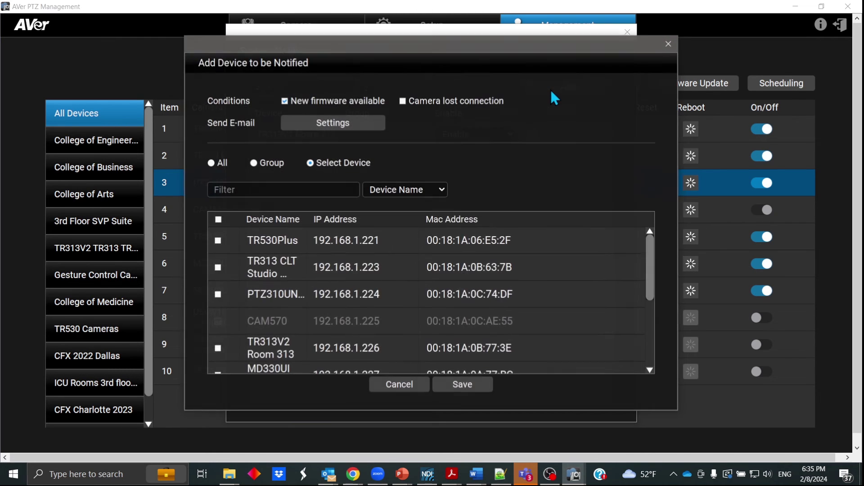
click(317, 121)
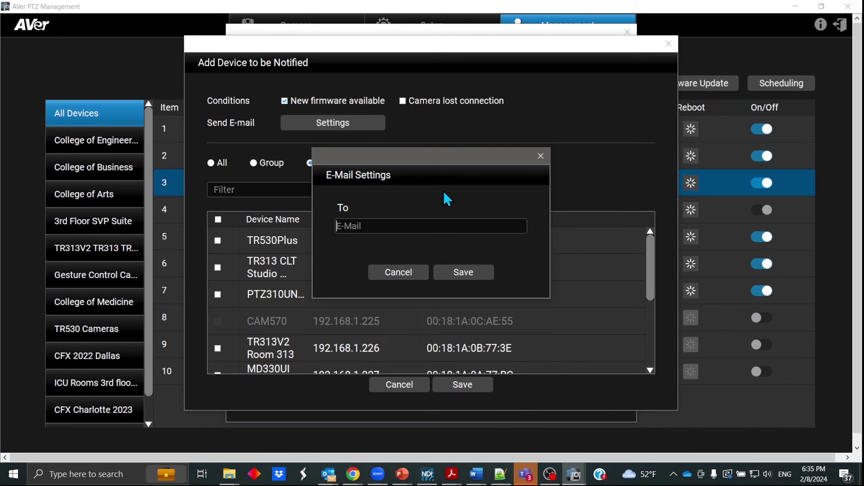
click(396, 274)
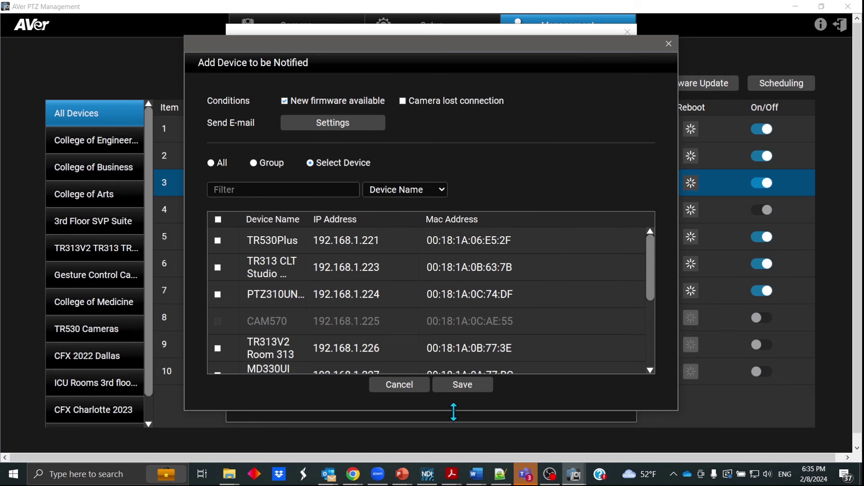
click(407, 388)
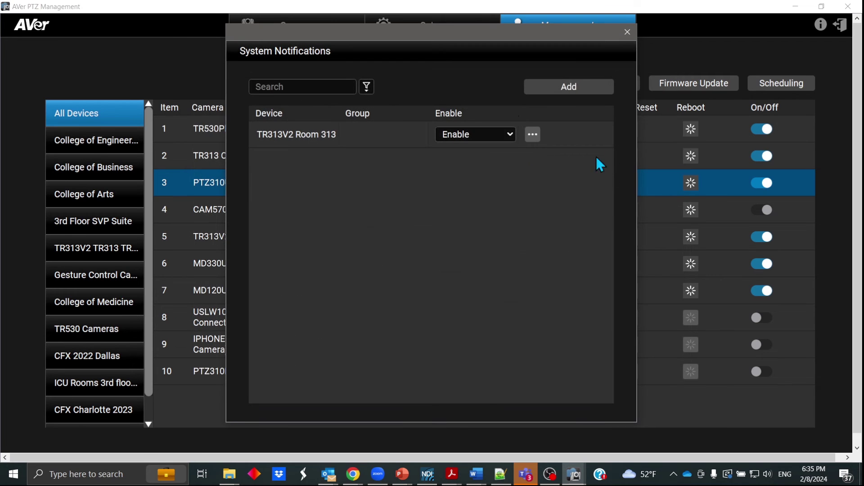
click(626, 32)
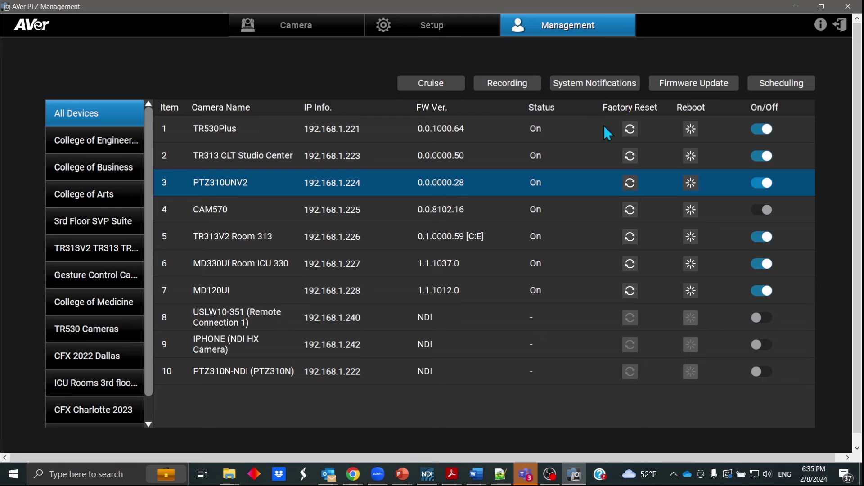
Step: Add a Thursday 06:00 reboot schedule for the College of Business group and set it to Enable
click(773, 83)
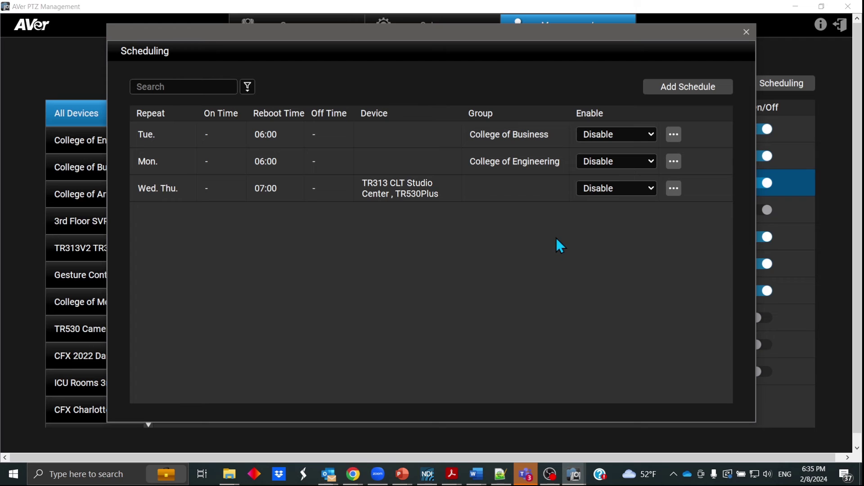
click(702, 91)
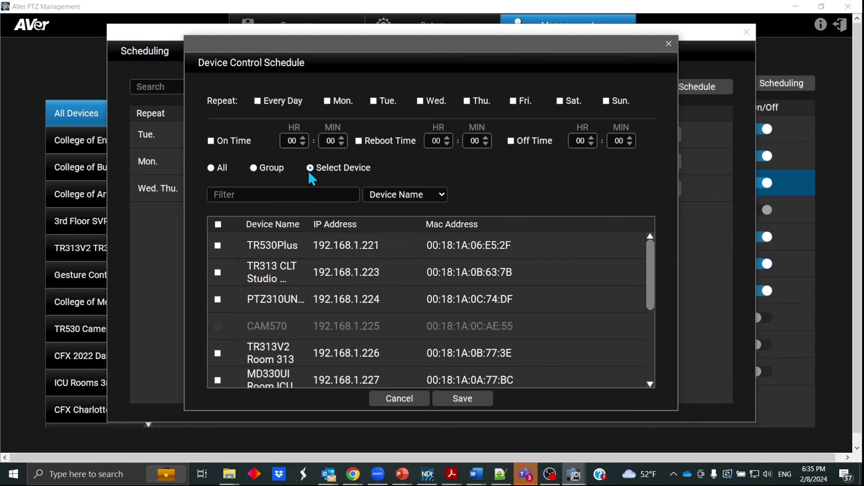
click(254, 171)
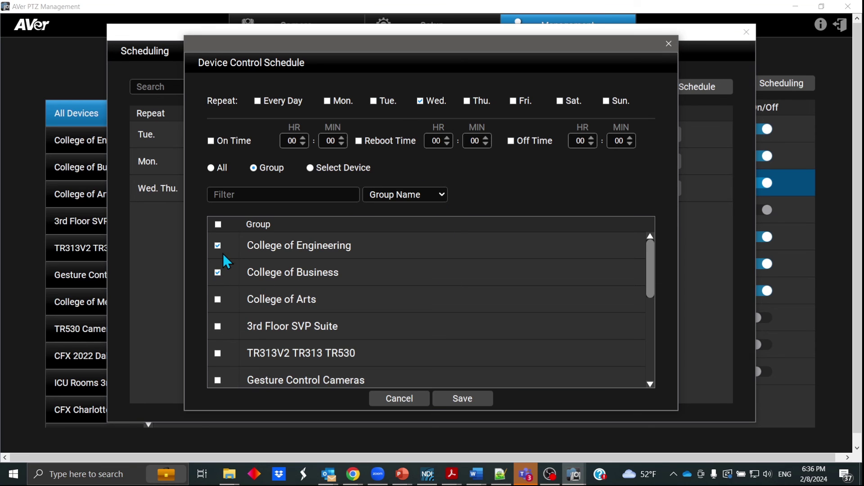
click(467, 100)
click(467, 402)
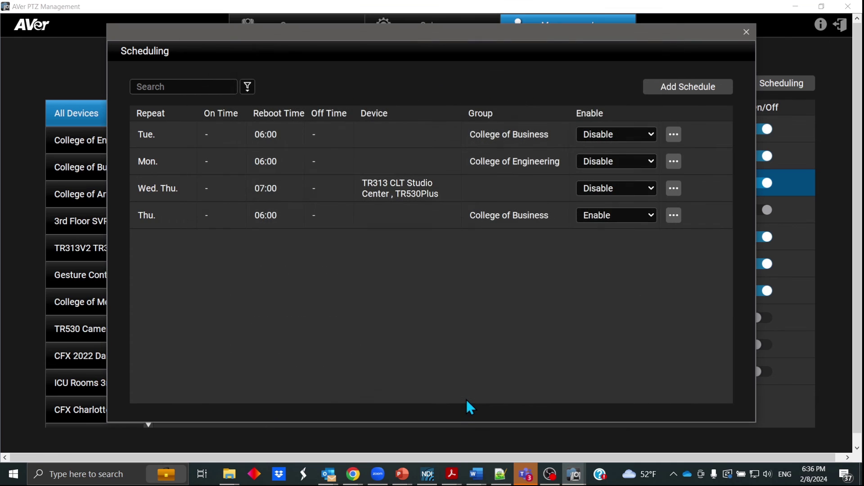
click(497, 215)
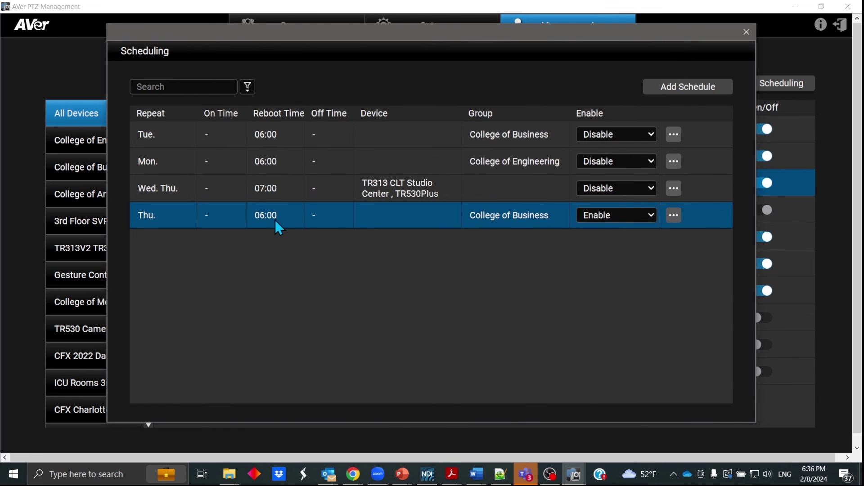
click(604, 215)
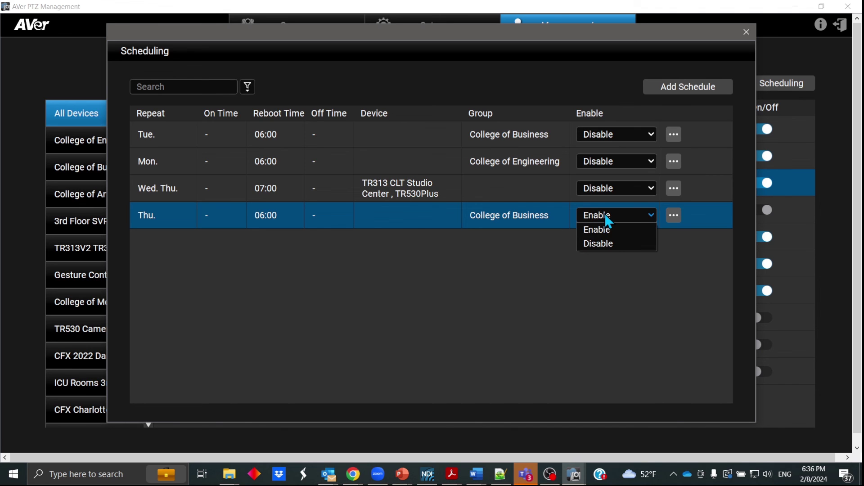